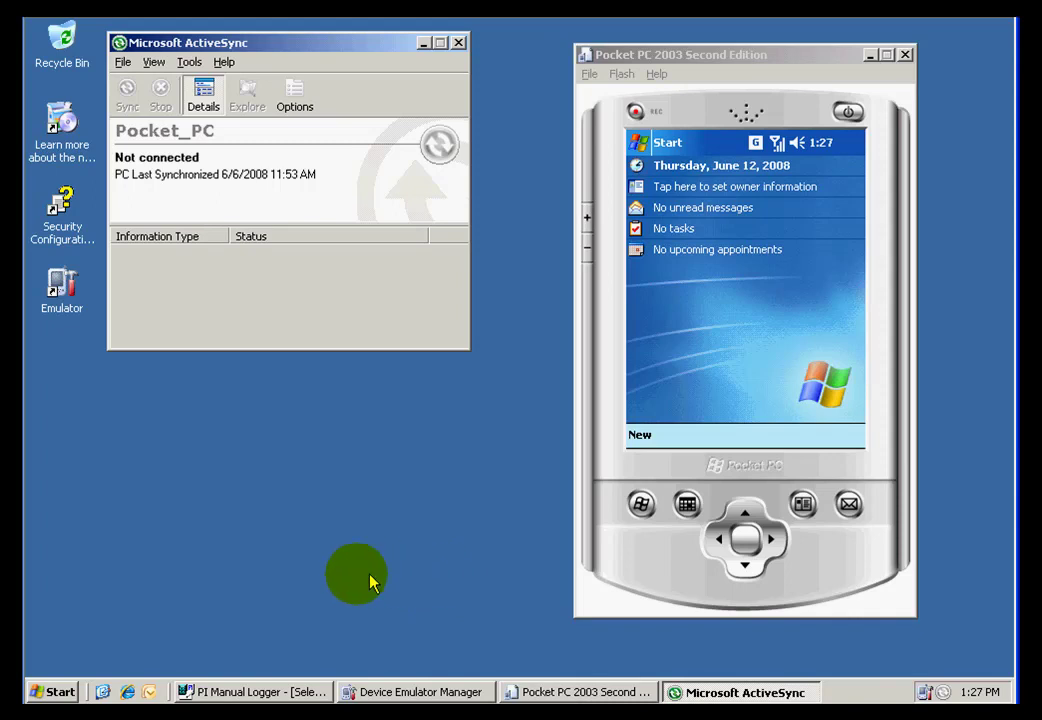
Launch IIS Manager from Administrative Tools, maximized with a widened site tree pane.
{"action": "left_click", "coordinate": [60, 692]}
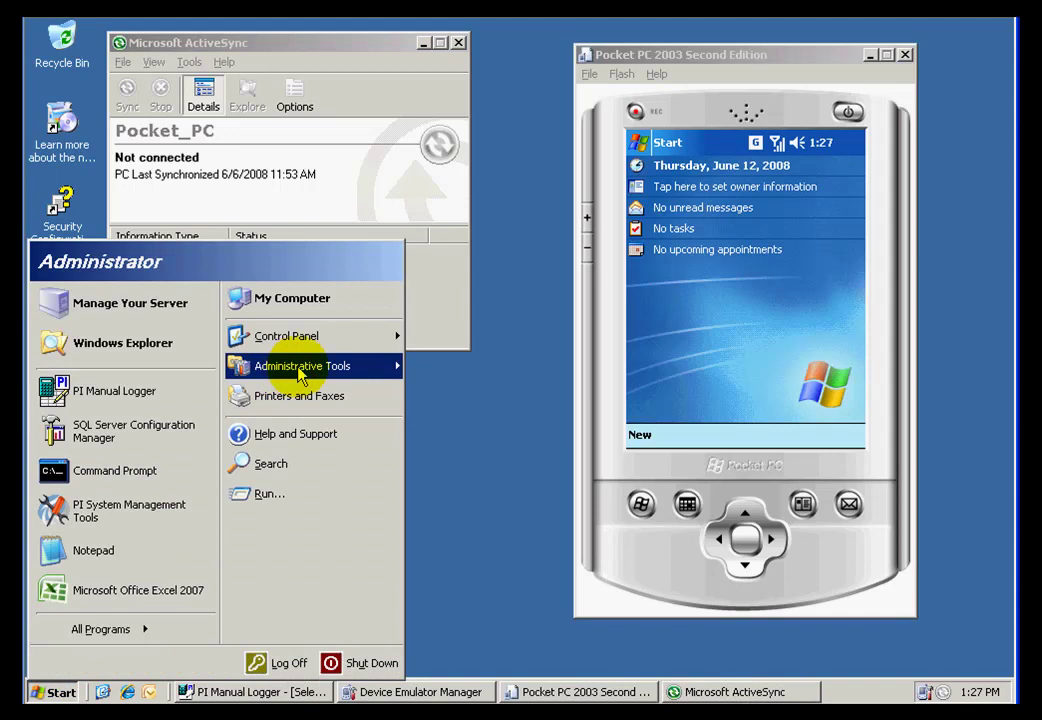
{"action": "mouse_move", "coordinate": [302, 366]}
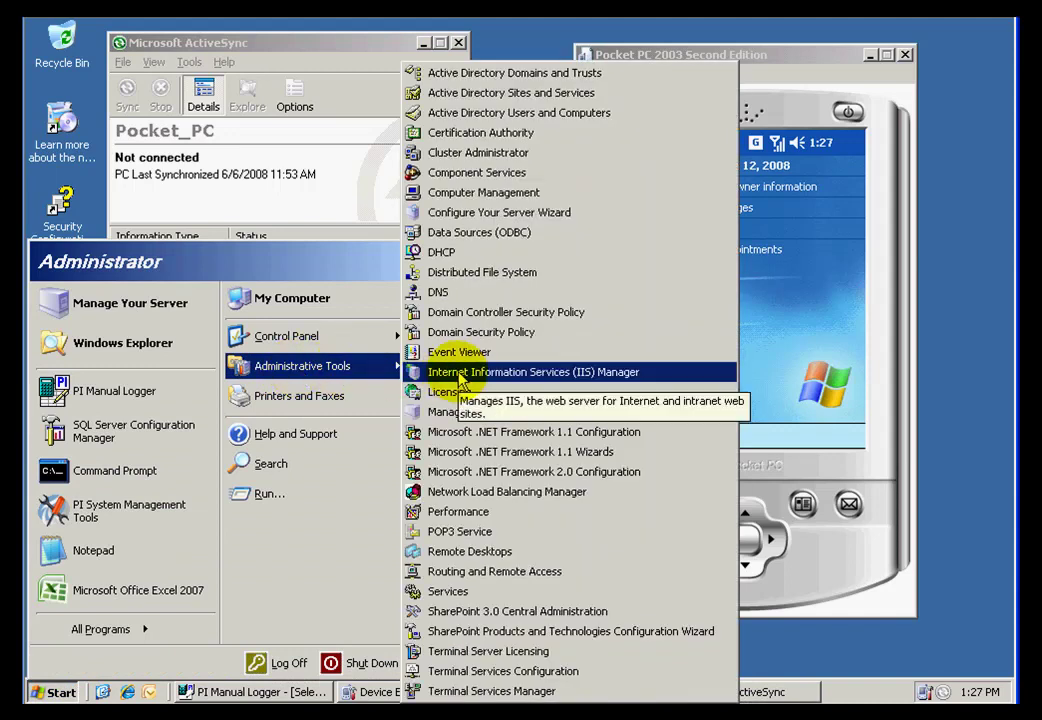
{"action": "left_click", "coordinate": [445, 376]}
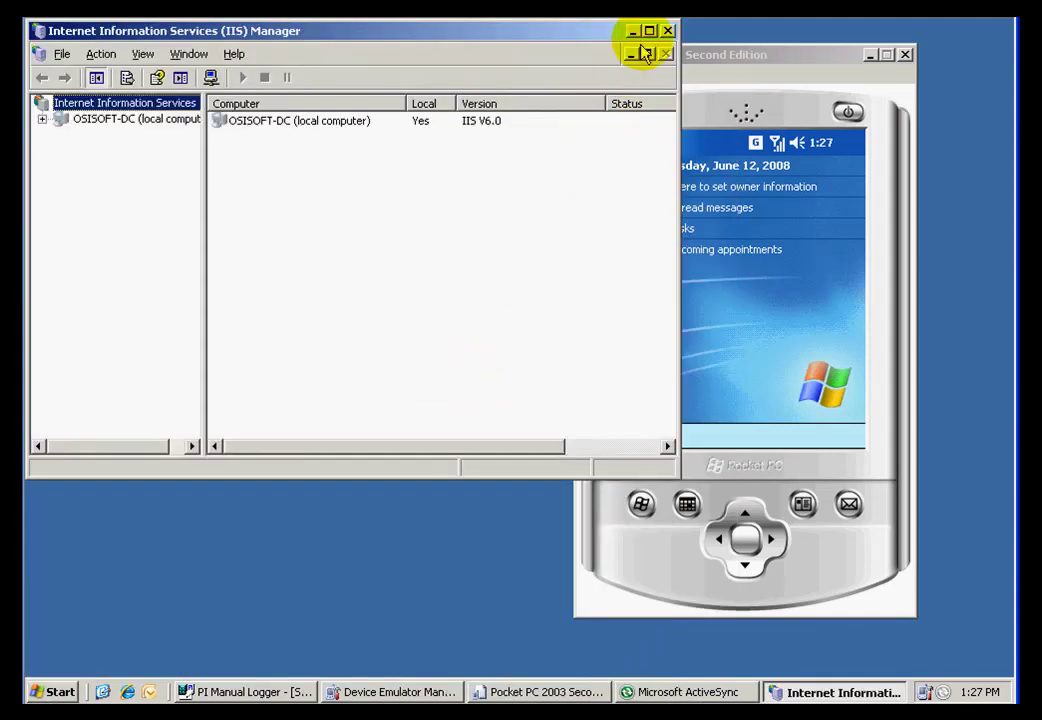
{"action": "left_click", "coordinate": [648, 30]}
{"action": "left_click_drag", "start_coordinate": [200, 441], "coordinate": [325, 440]}
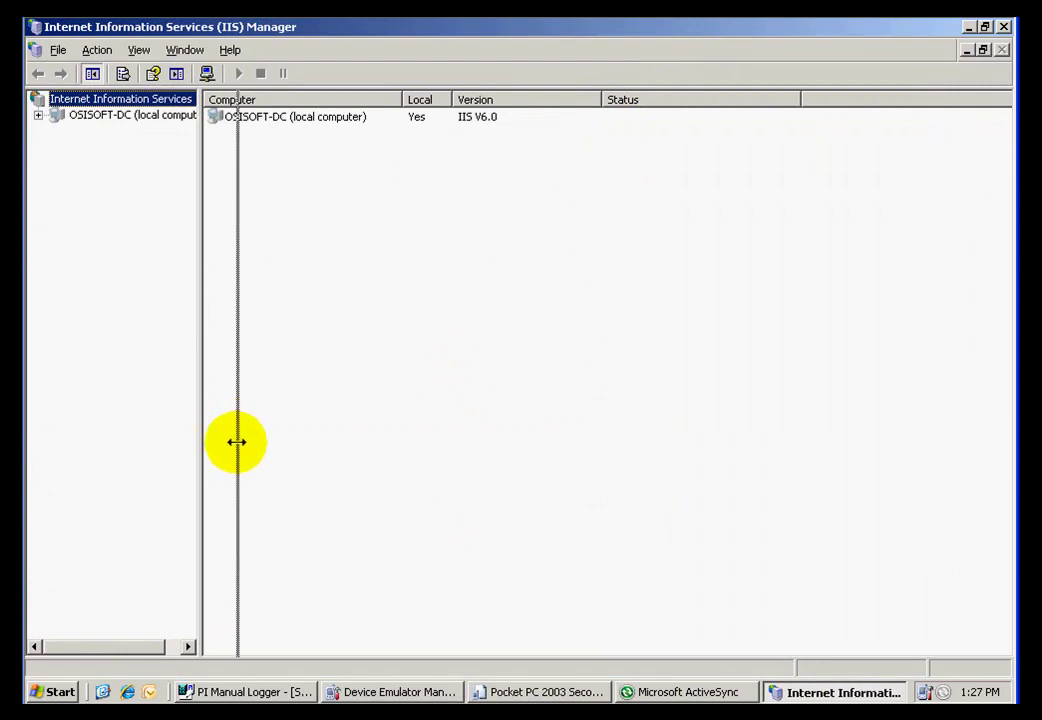
List PimlWebServices files under OSISOFT-DC > Web Sites > Default Web Site, then start Internet Explorer.
{"action": "left_click", "coordinate": [38, 115]}
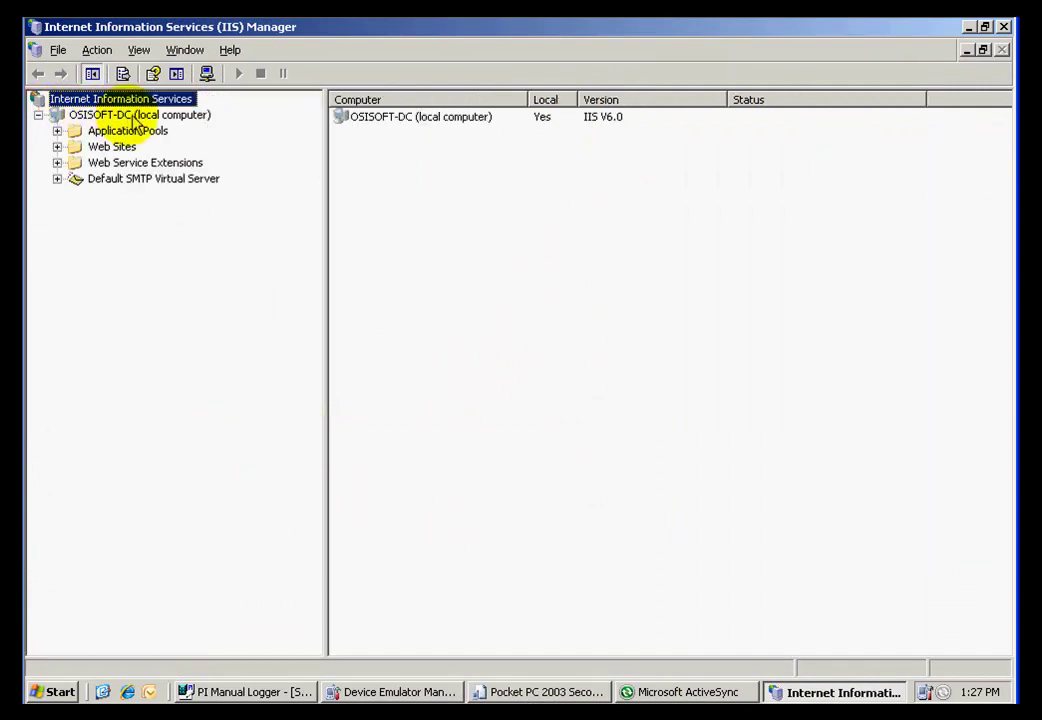
{"action": "left_click", "coordinate": [57, 147]}
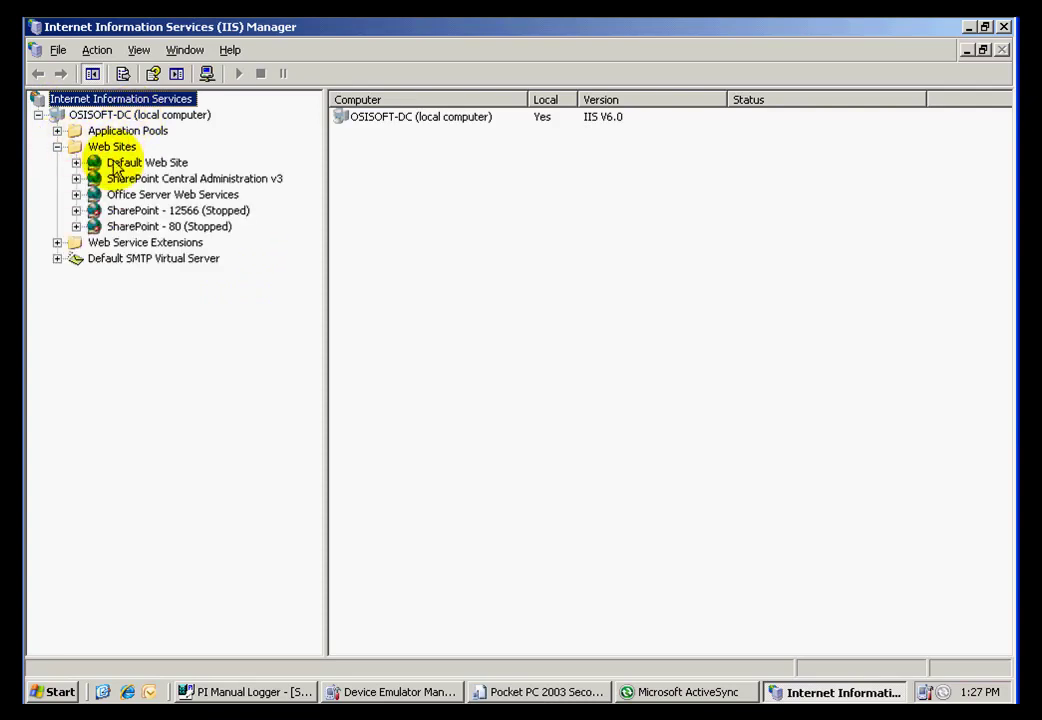
{"action": "left_click", "coordinate": [76, 162]}
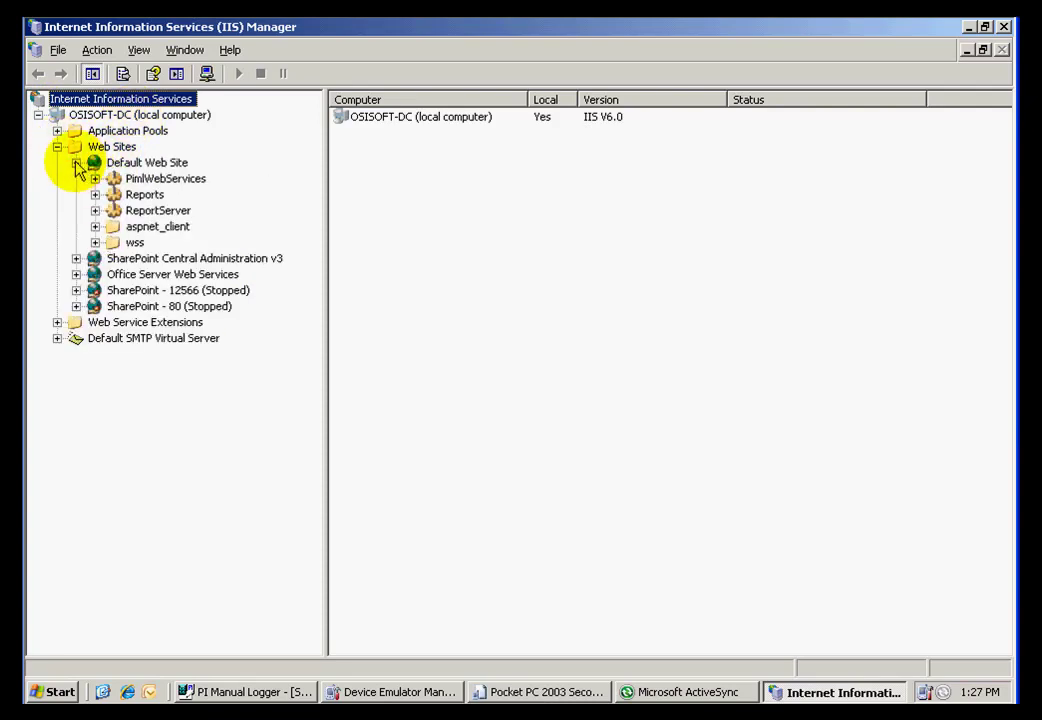
{"action": "left_click", "coordinate": [163, 180]}
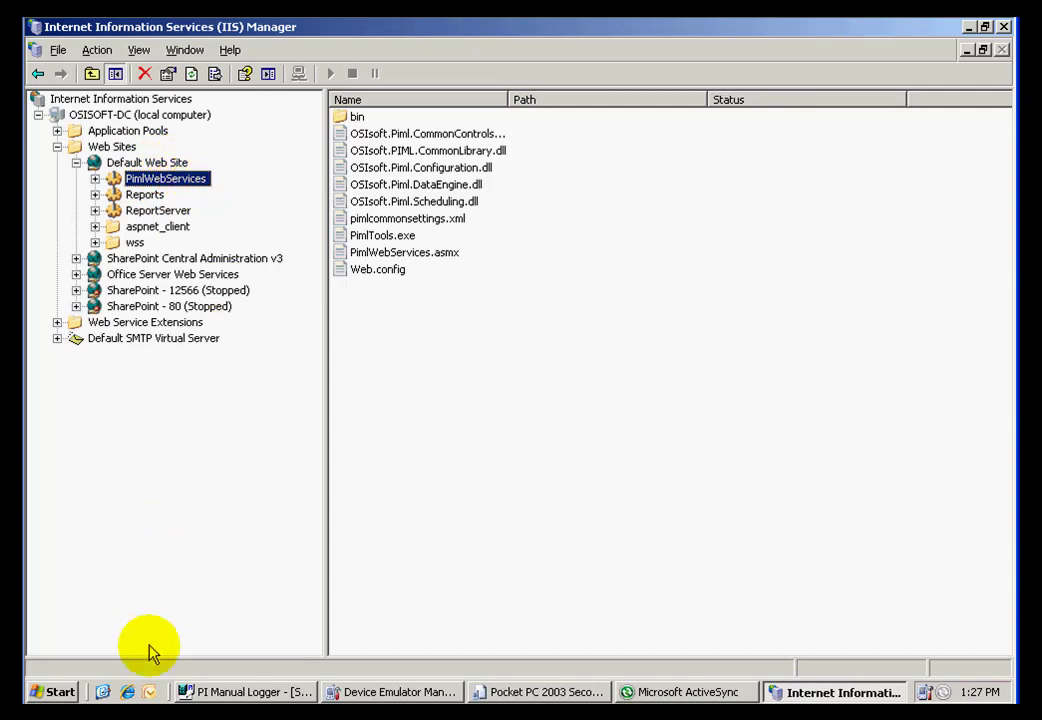
{"action": "left_click", "coordinate": [128, 692]}
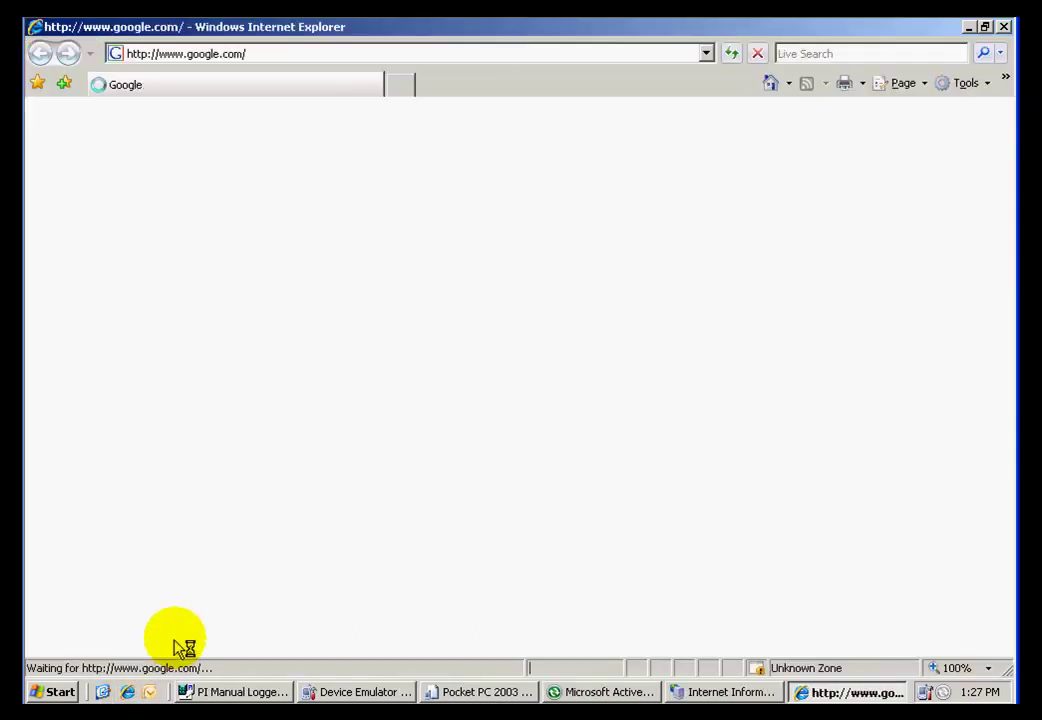
Load PimlWebServices.asmx from history and invoke TestConnection, confirming PIMLWINDOWS on OSISOFT-DC.
{"action": "left_click", "coordinate": [705, 54]}
{"action": "left_click", "coordinate": [693, 72]}
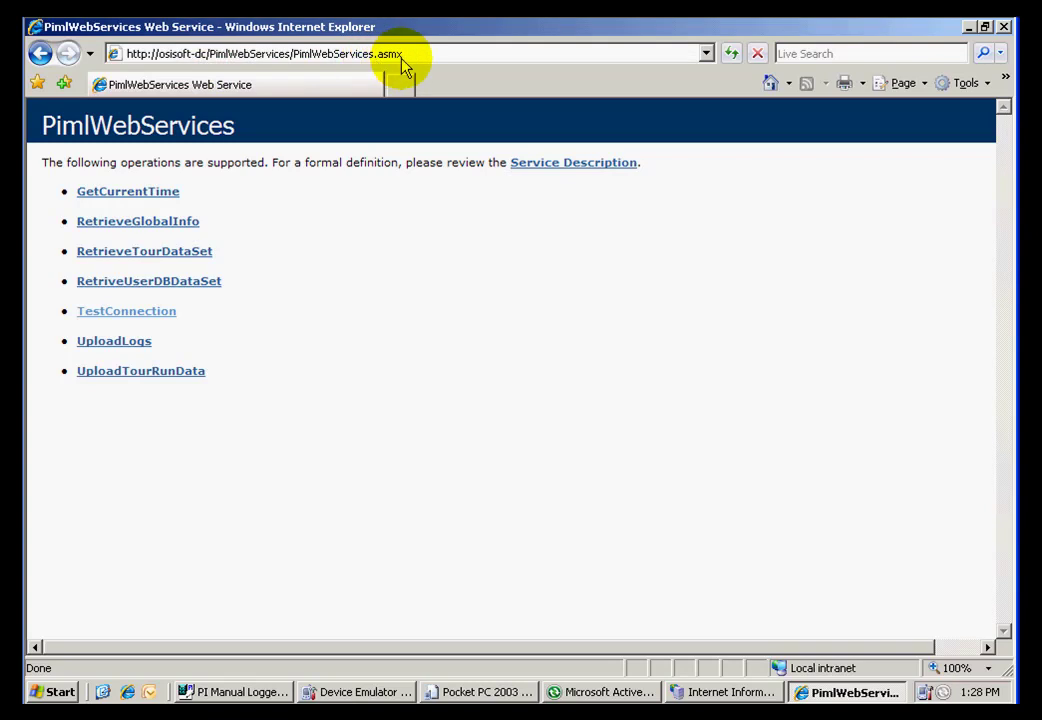
{"action": "left_click", "coordinate": [160, 322]}
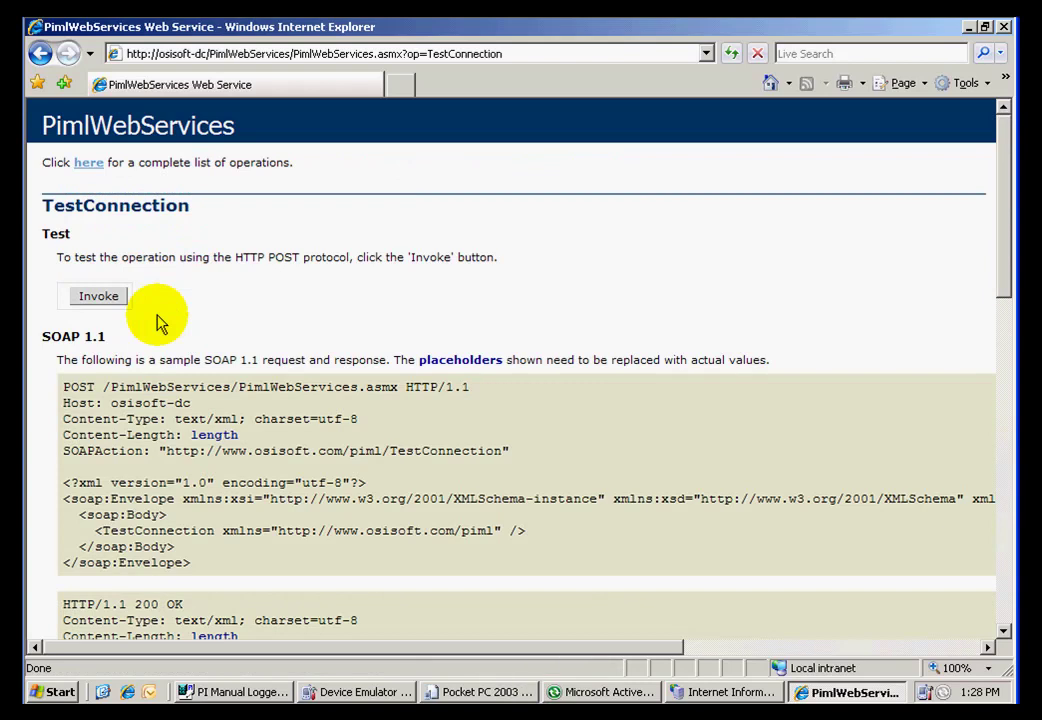
{"action": "left_click", "coordinate": [98, 296]}
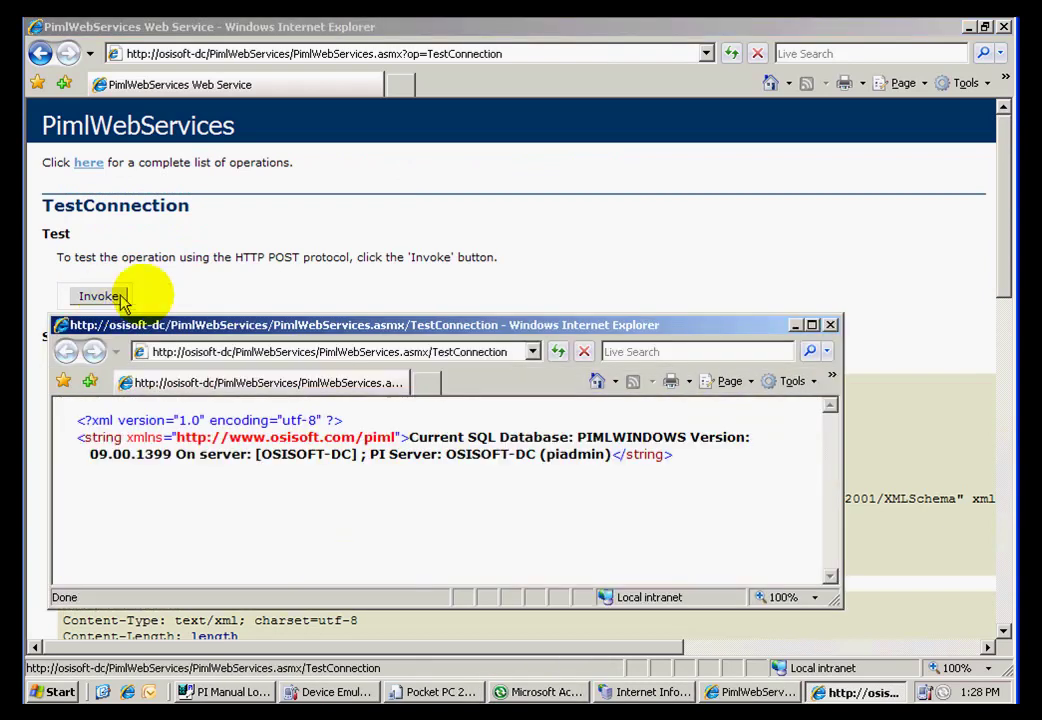
{"action": "left_click_drag", "start_coordinate": [761, 326], "coordinate": [809, 191]}
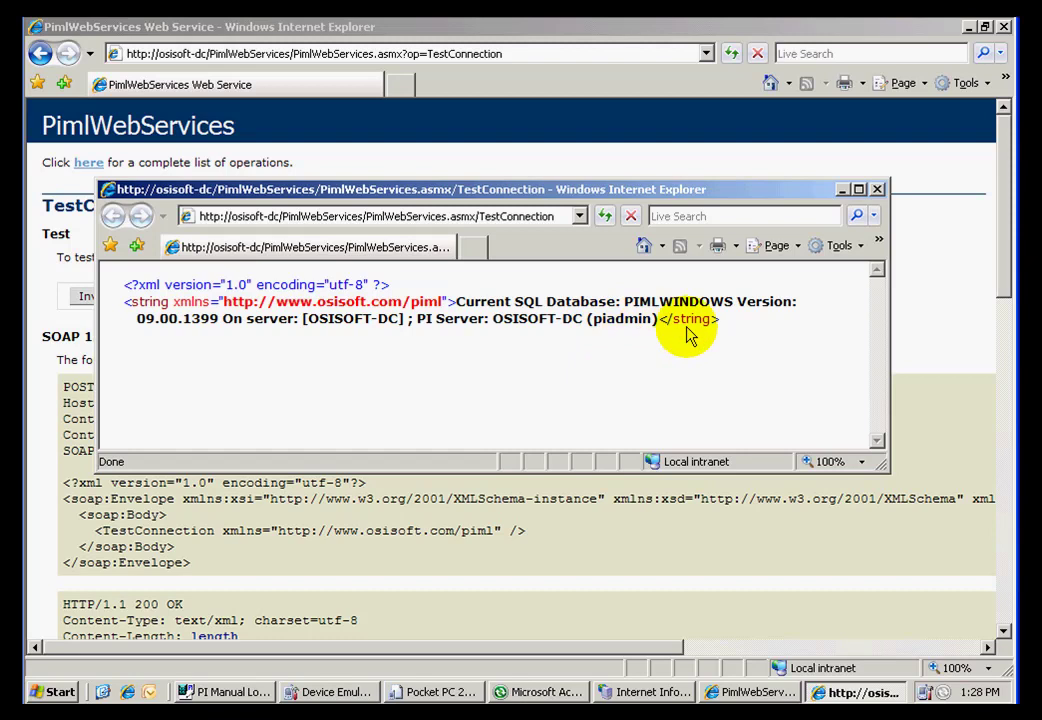
Close the browser, check PI Manual Logger's Mobile Device Settings (no settings file found), and close the logger.
{"action": "left_click", "coordinate": [877, 189]}
{"action": "left_click", "coordinate": [1003, 29]}
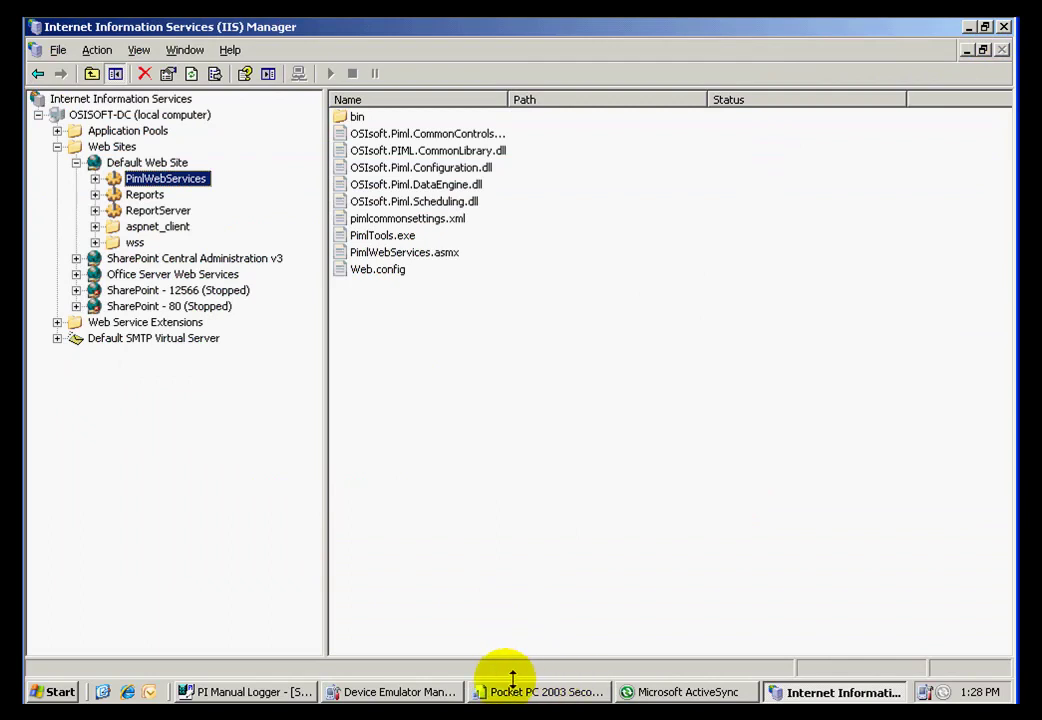
{"action": "left_click", "coordinate": [300, 692]}
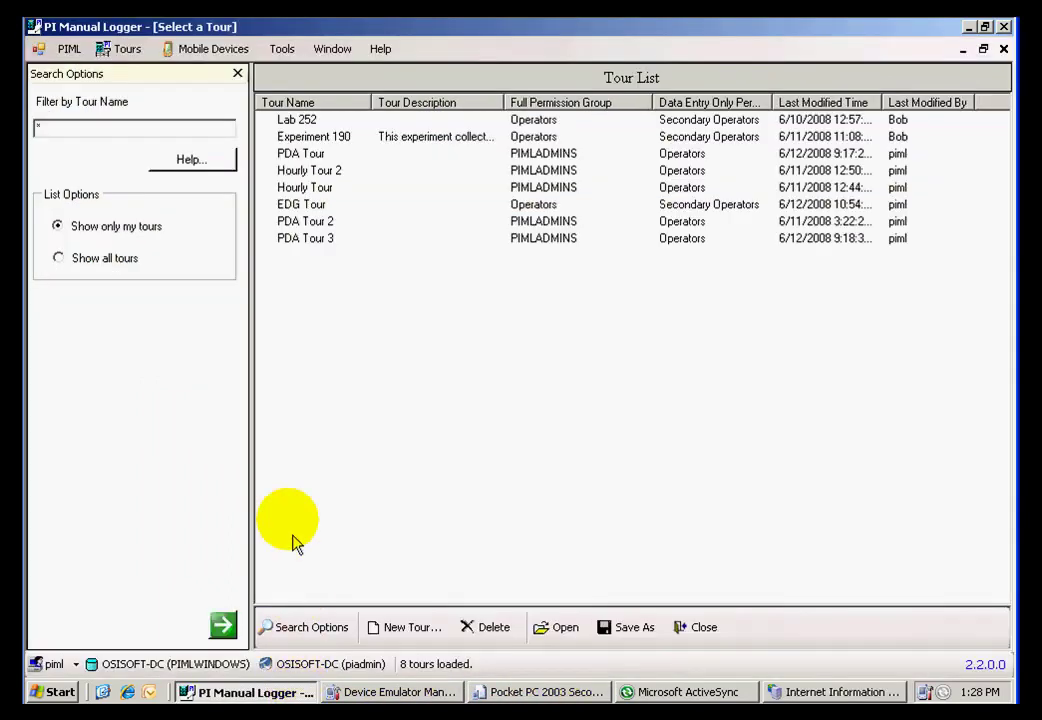
{"action": "left_click", "coordinate": [229, 58]}
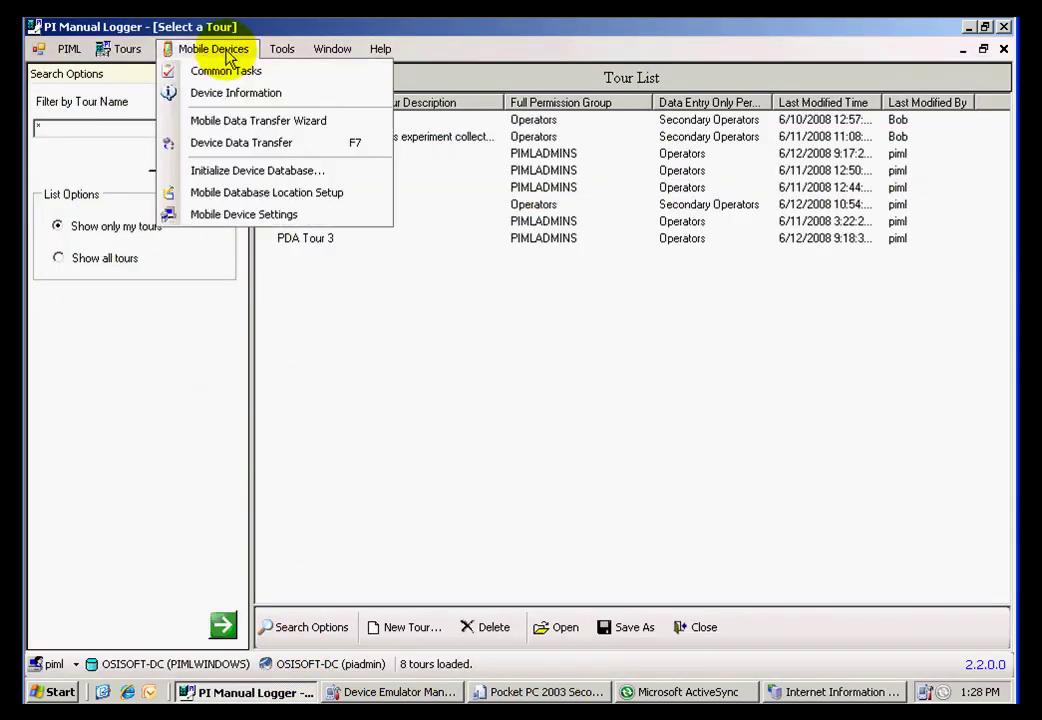
{"action": "left_click", "coordinate": [224, 216]}
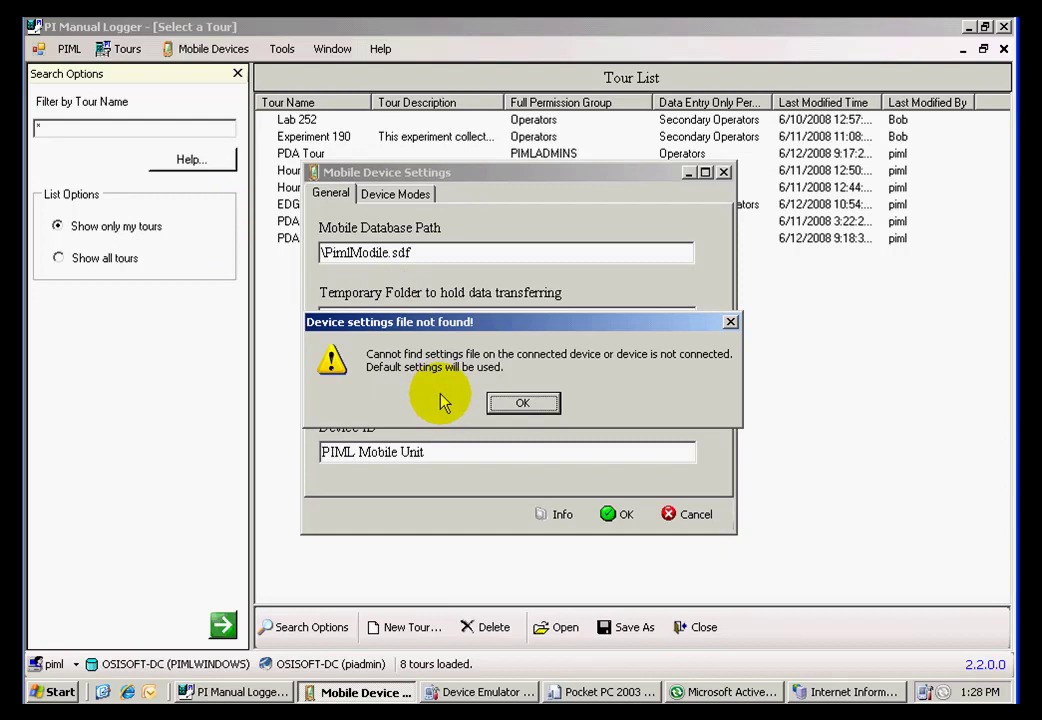
{"action": "left_click", "coordinate": [522, 402]}
{"action": "left_click", "coordinate": [552, 405]}
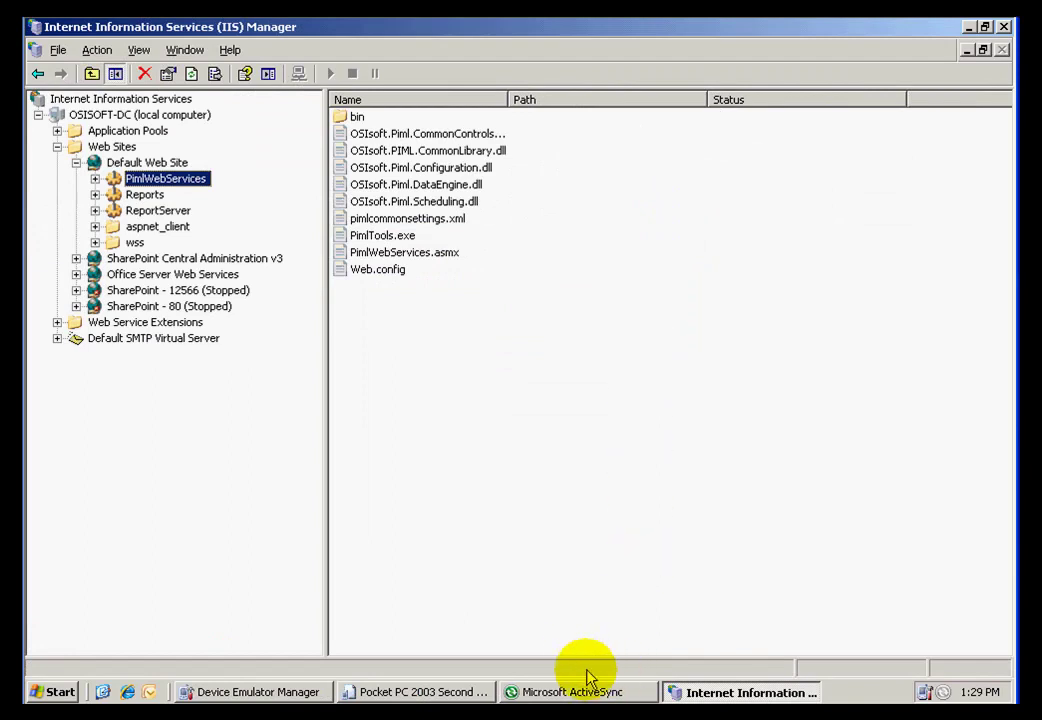
Cradle the Pocket PC 2003 SE Emulator in Device Emulator Manager.
{"action": "left_click", "coordinate": [318, 692]}
{"action": "left_click", "coordinate": [395, 691]}
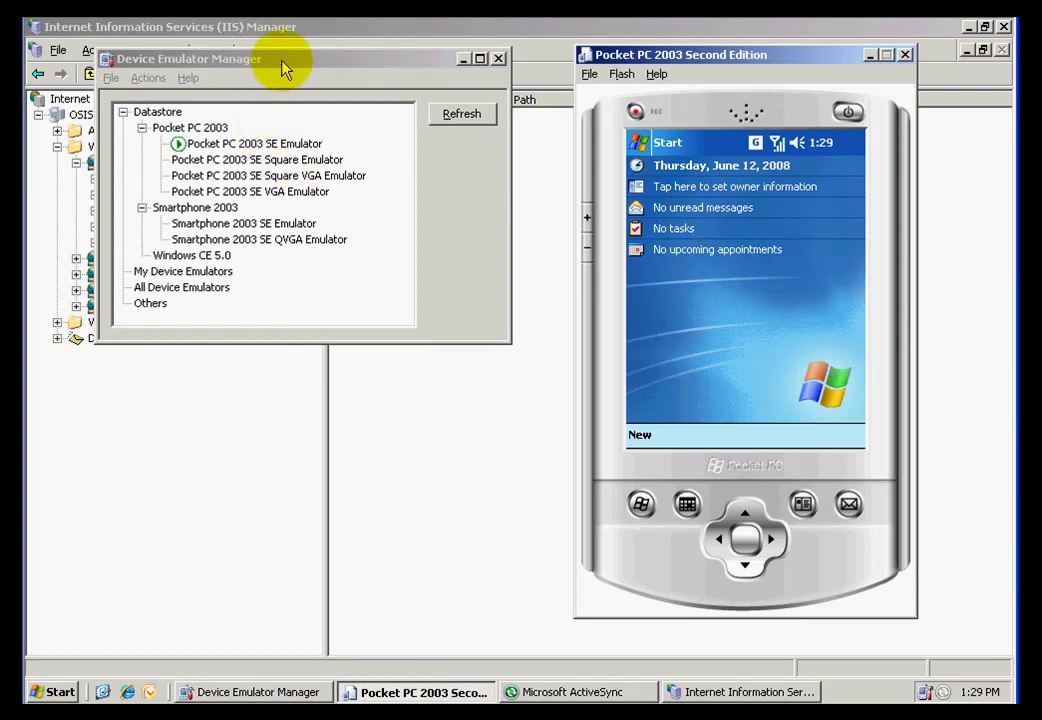
{"action": "left_click_drag", "start_coordinate": [286, 60], "coordinate": [761, 411]}
{"action": "left_click", "coordinate": [733, 495]}
{"action": "right_click", "coordinate": [738, 496]}
{"action": "left_click", "coordinate": [765, 524]}
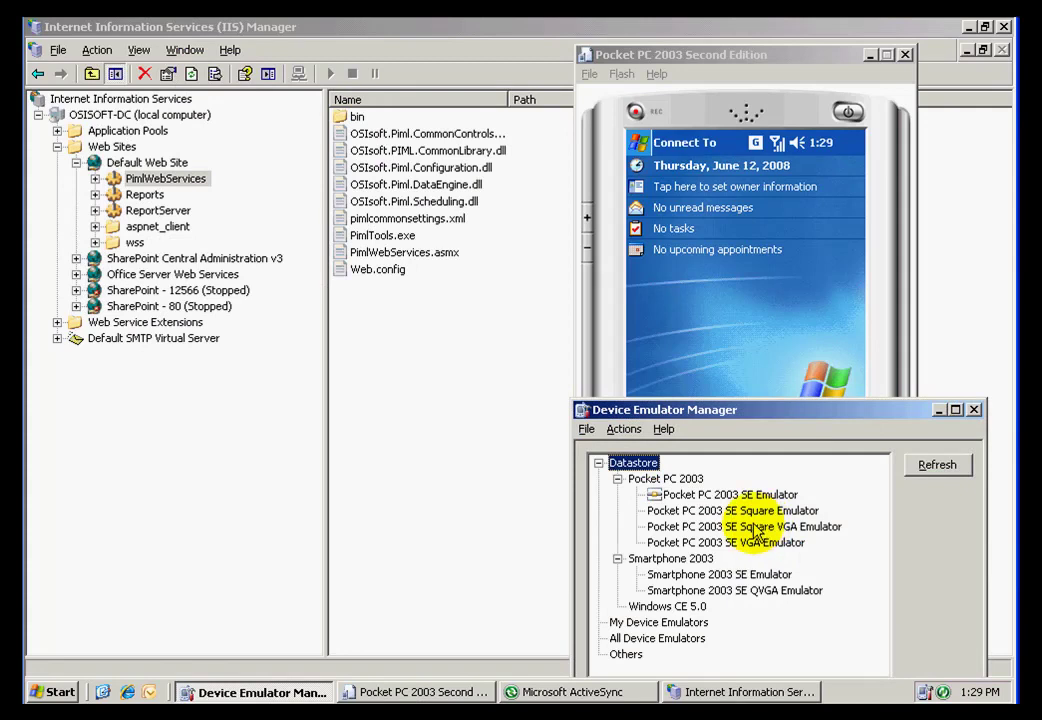
Confirm the PI Manual Logger AutoSync transfer and close its log once finished.
{"action": "left_click", "coordinate": [939, 410]}
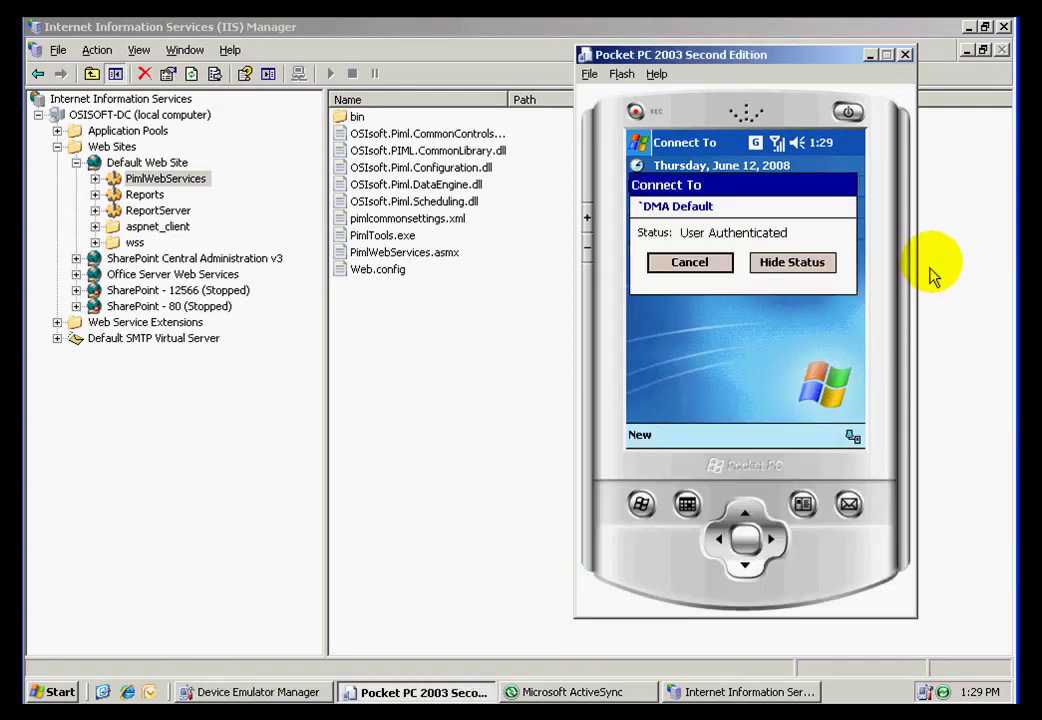
{"action": "left_click", "coordinate": [968, 27]}
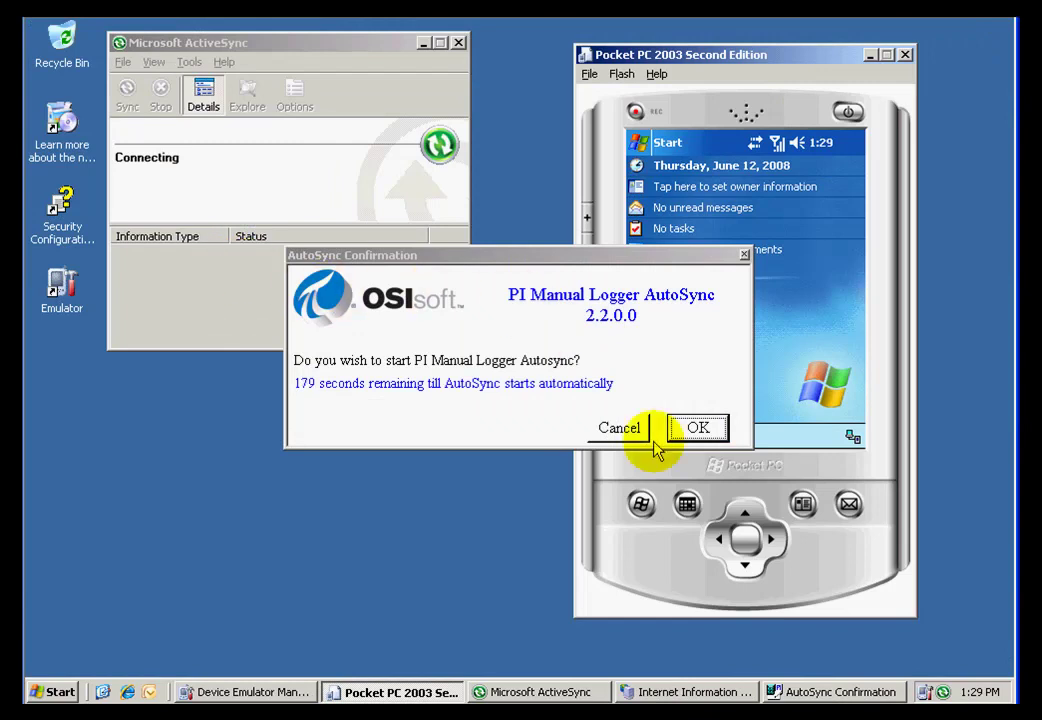
{"action": "left_click", "coordinate": [698, 427]}
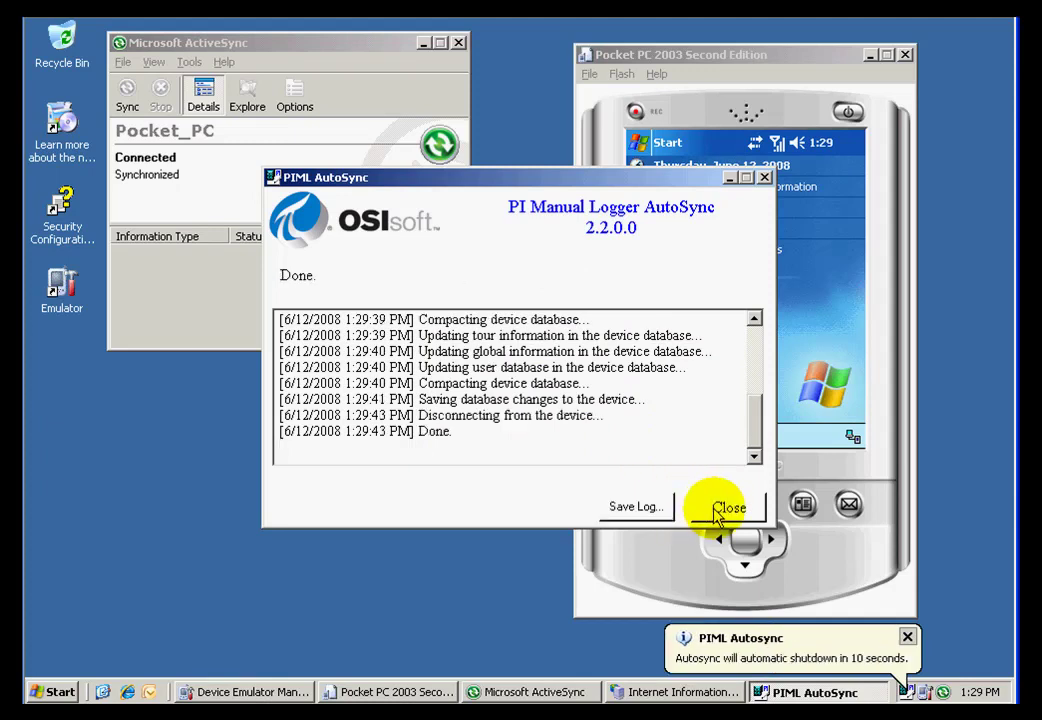
{"action": "left_click", "coordinate": [717, 510]}
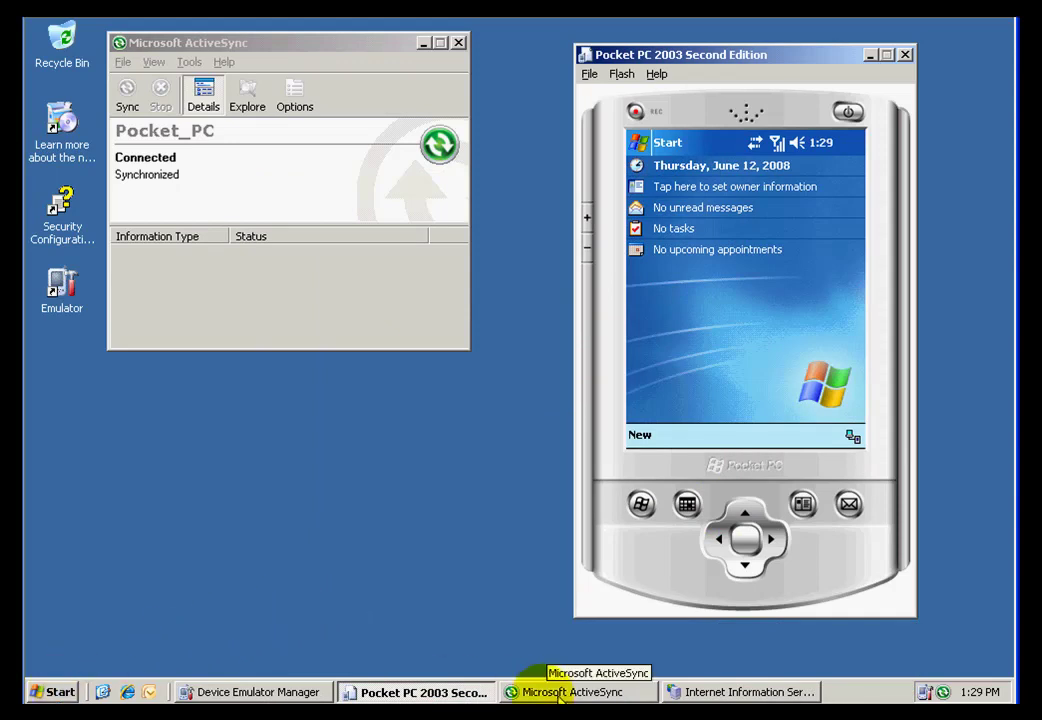
Close IIS Manager, relaunch PI Manual Logger, log in and dismiss Getting Started.
{"action": "right_click", "coordinate": [678, 690]}
{"action": "left_click", "coordinate": [700, 653]}
{"action": "left_click", "coordinate": [40, 690]}
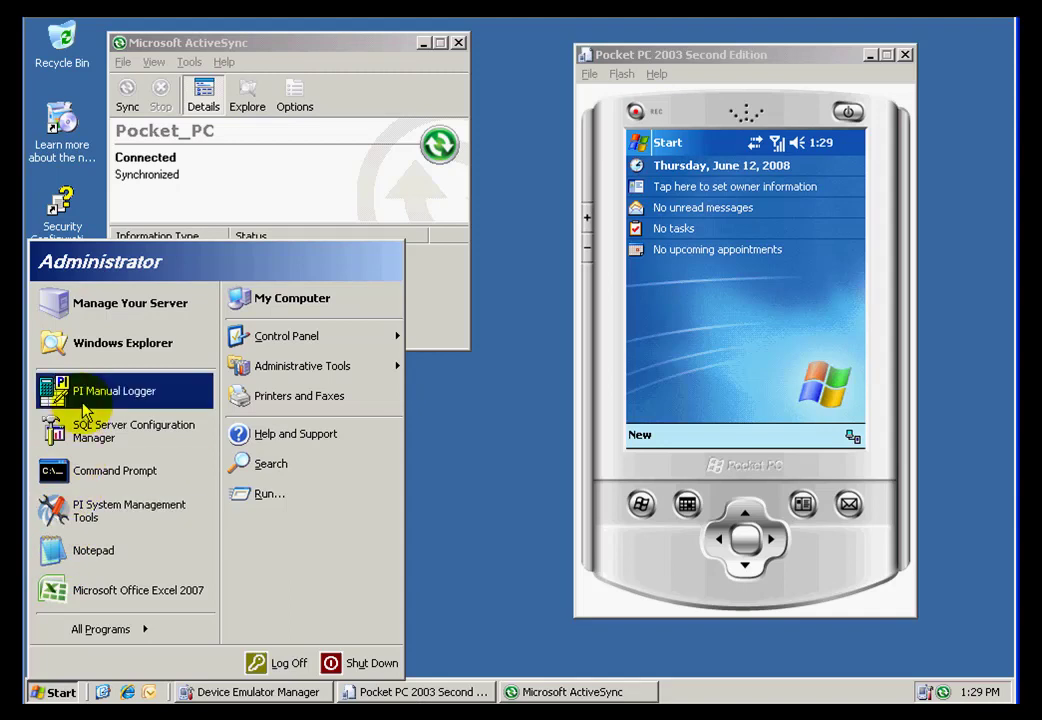
{"action": "left_click", "coordinate": [85, 410]}
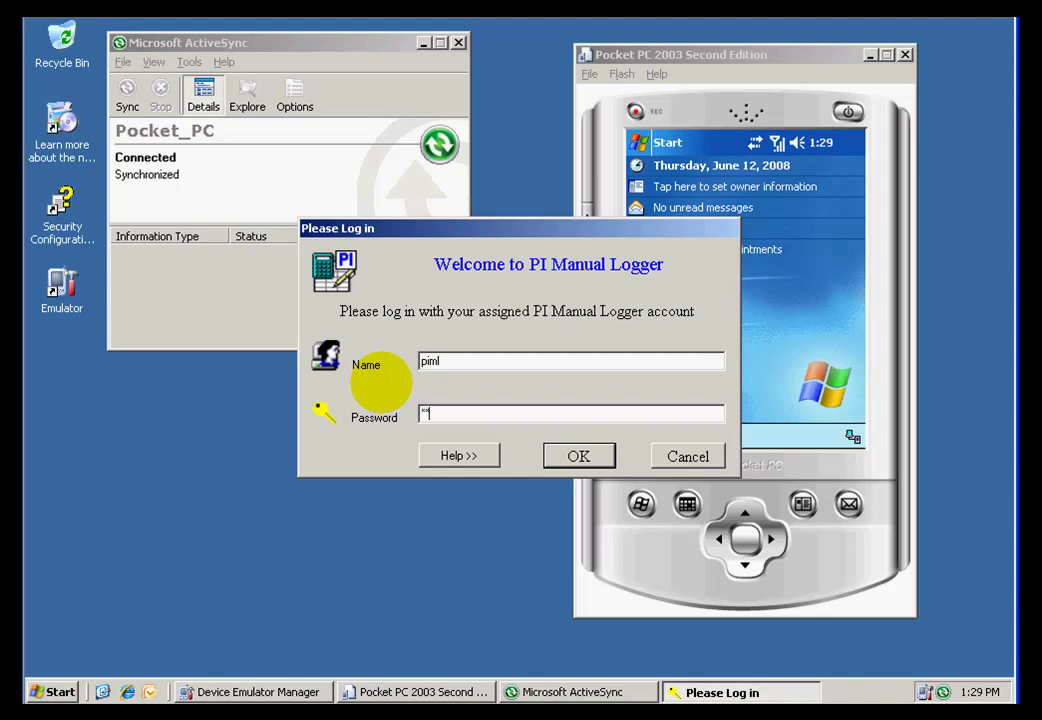
{"action": "left_click", "coordinate": [565, 452]}
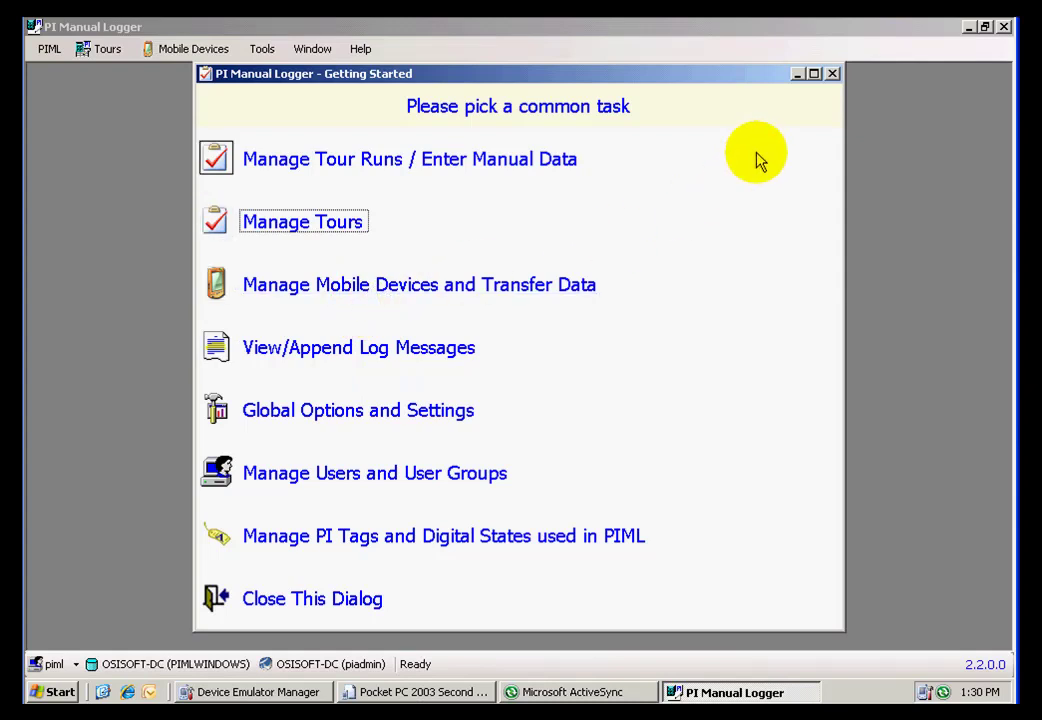
{"action": "left_click", "coordinate": [831, 74]}
{"action": "left_click", "coordinate": [198, 52]}
In Mobile Device Settings, edit the web service server address and turn on Single User Mode.
{"action": "left_click", "coordinate": [226, 216]}
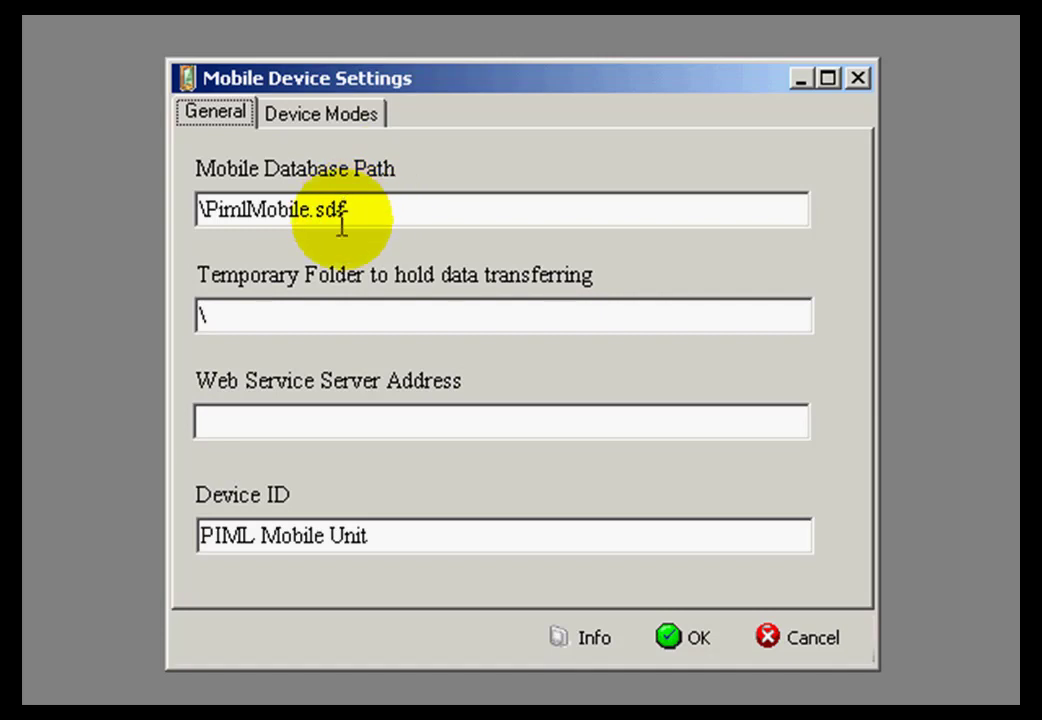
{"action": "left_click", "coordinate": [378, 421]}
{"action": "type", "text": "http://osisoft-dc/PimlWebServices/PimlWebServices.asmx"}
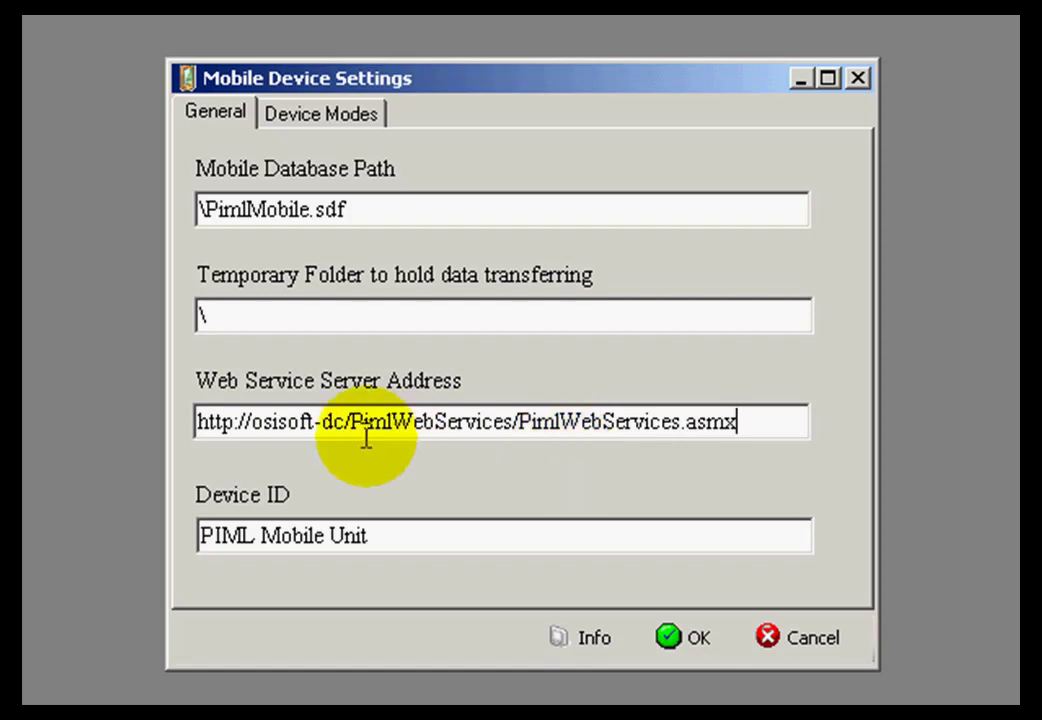
{"action": "left_click", "coordinate": [350, 120]}
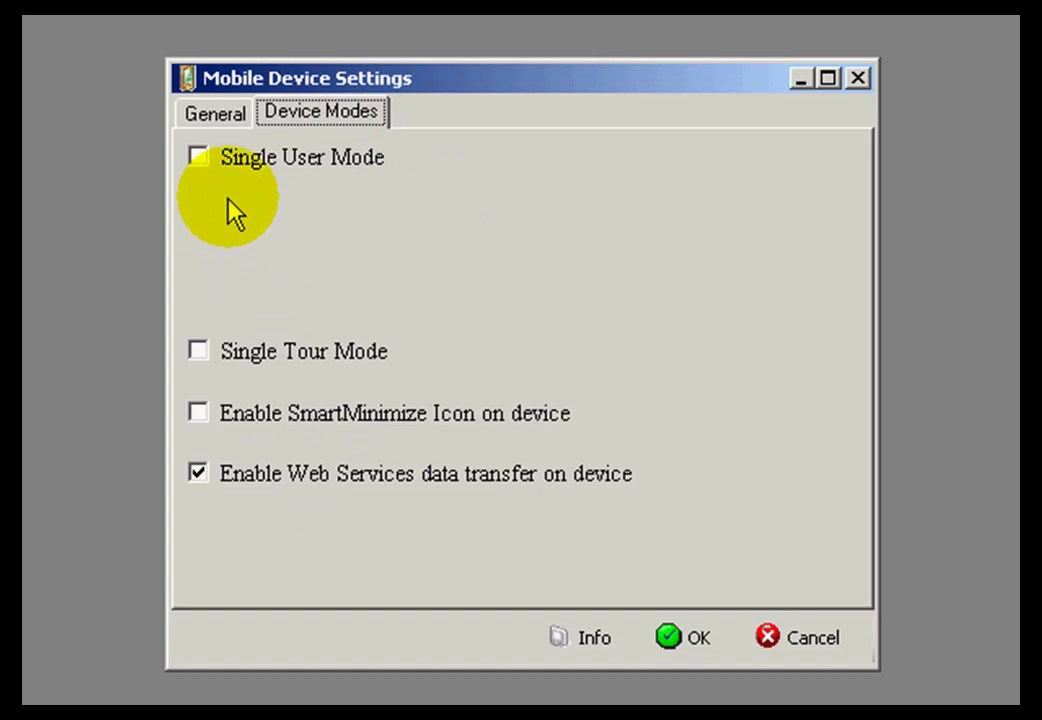
{"action": "left_click", "coordinate": [199, 158]}
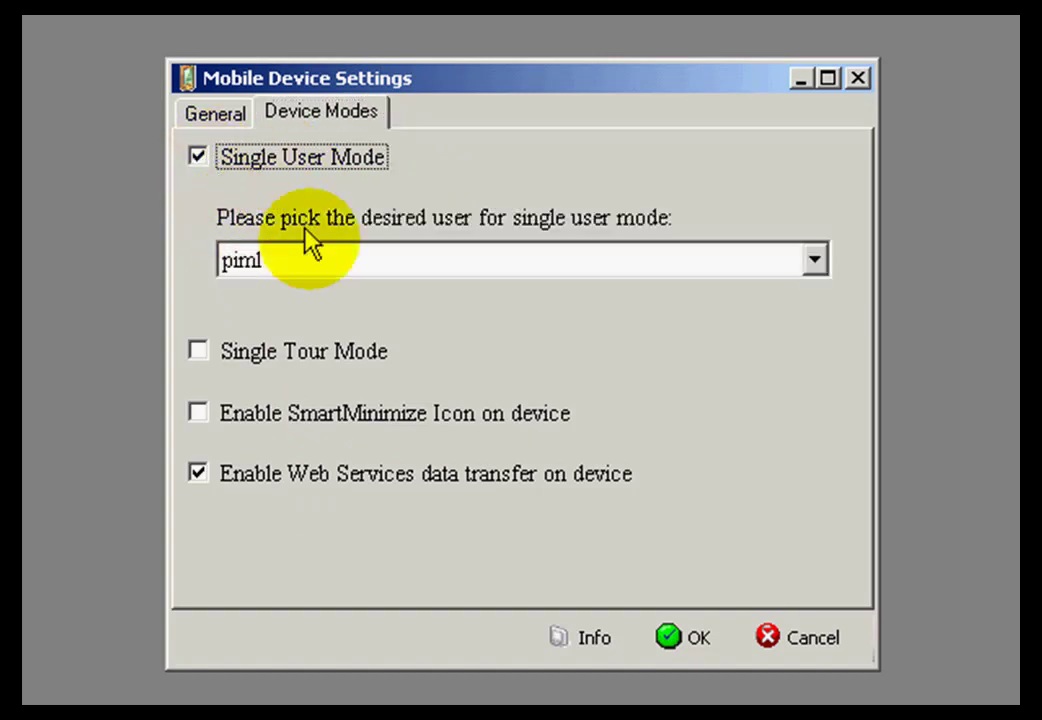
Choose the single-user operator, enable Single Tour Mode and SmartMinimize, and transfer the settings.
{"action": "left_click", "coordinate": [817, 262]}
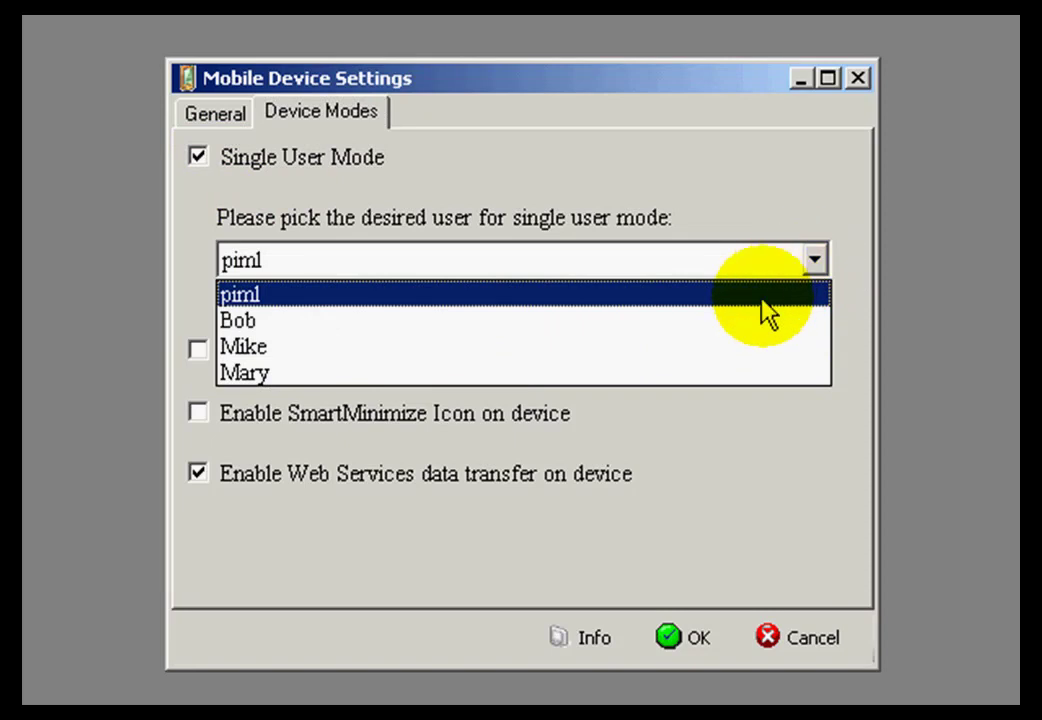
{"action": "left_click", "coordinate": [752, 320]}
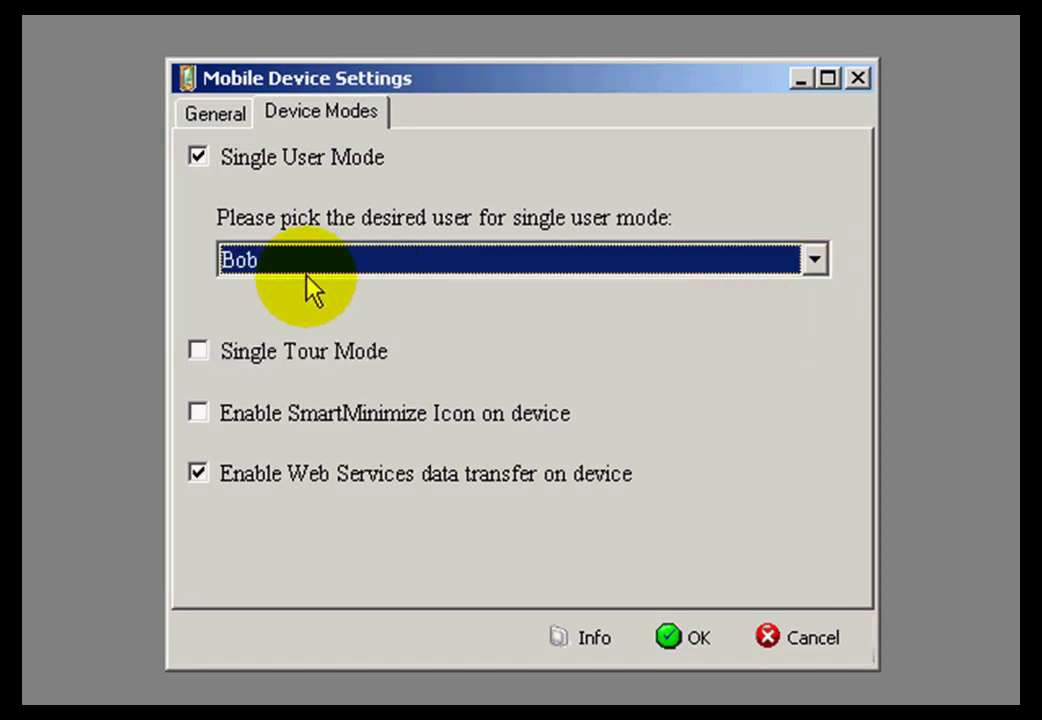
{"action": "left_click", "coordinate": [199, 352]}
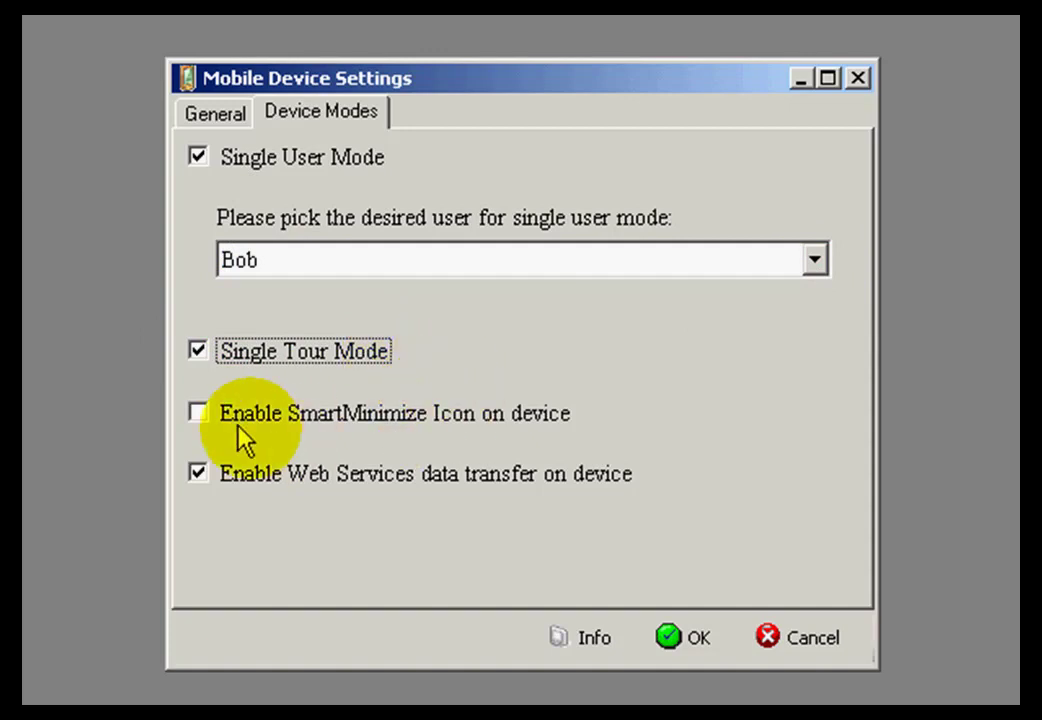
{"action": "left_click", "coordinate": [199, 415]}
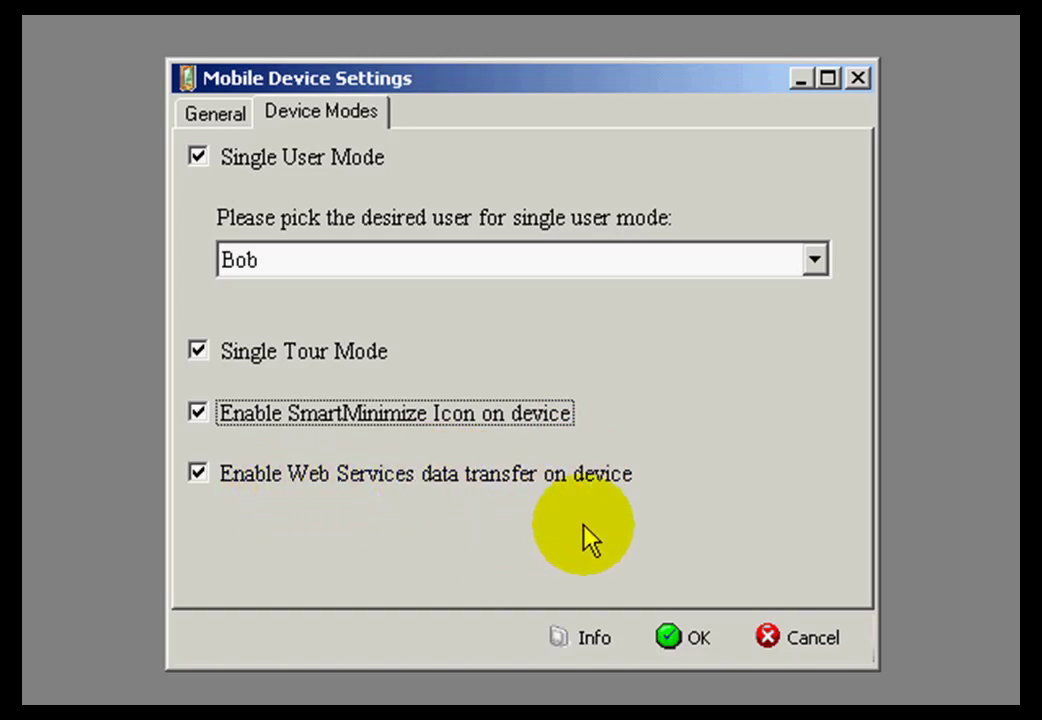
{"action": "left_click", "coordinate": [692, 650]}
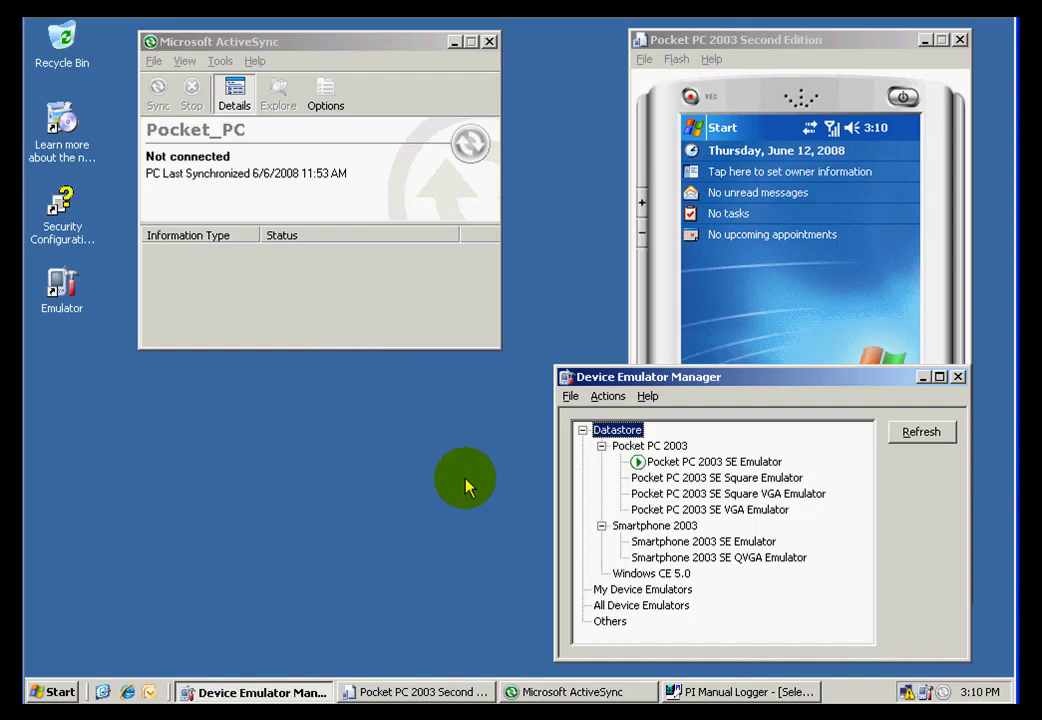
Cradle the Pocket PC 2003 SE Emulator and let AutoSync push the settings to the device.
{"action": "right_click", "coordinate": [660, 464]}
{"action": "left_click", "coordinate": [690, 487]}
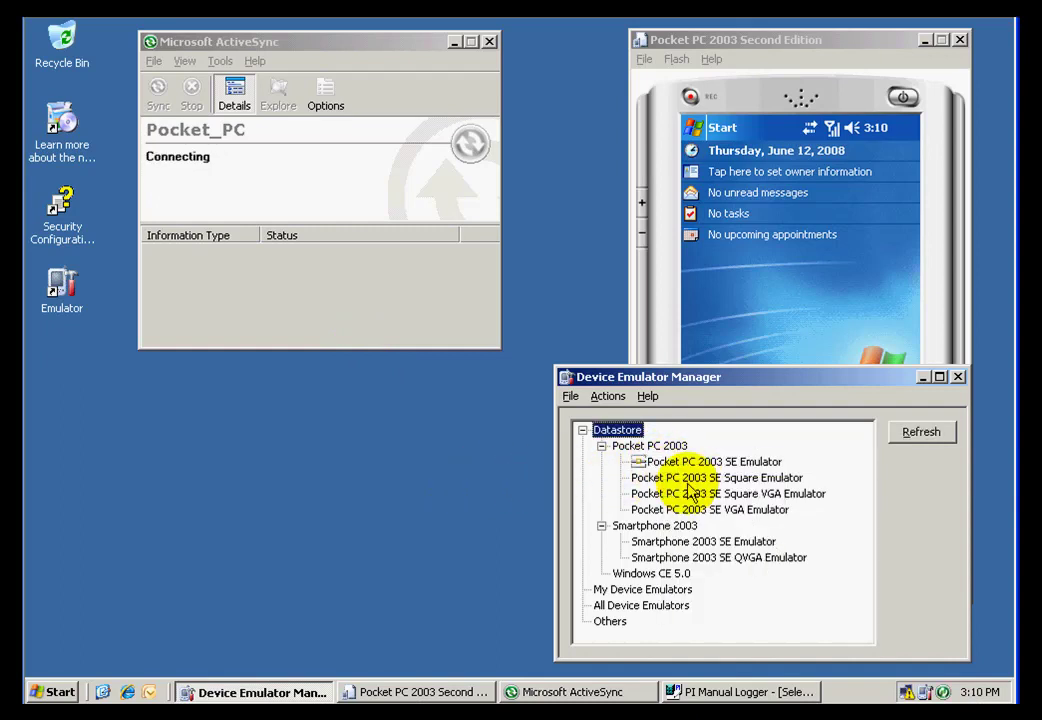
{"action": "left_click", "coordinate": [922, 377]}
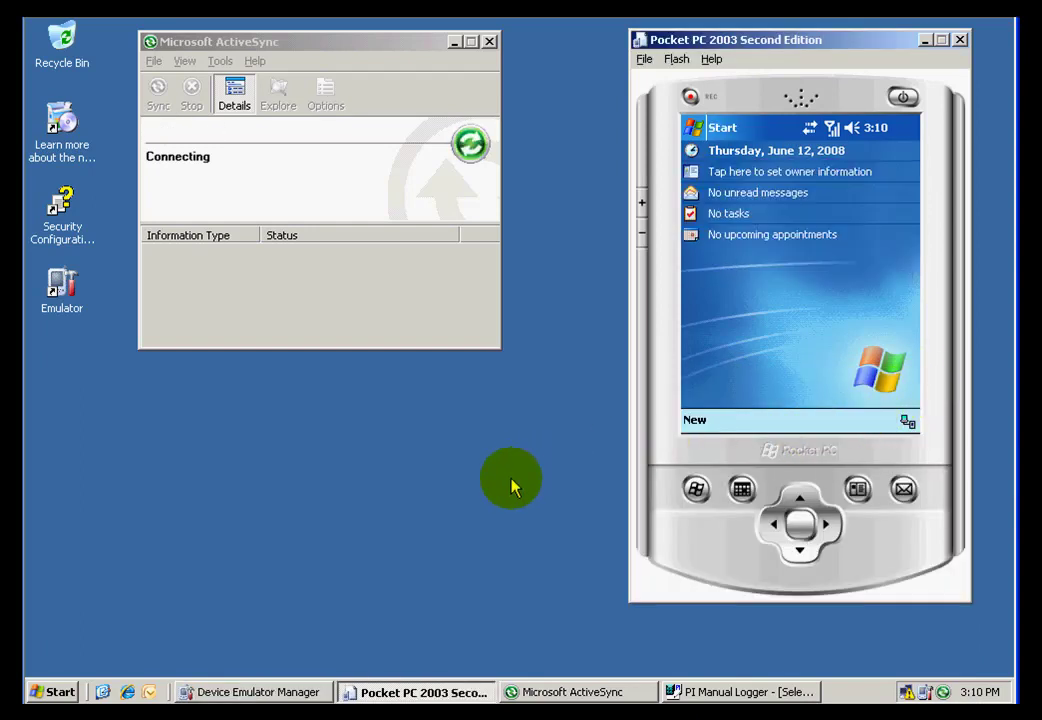
{"action": "left_click", "coordinate": [697, 428]}
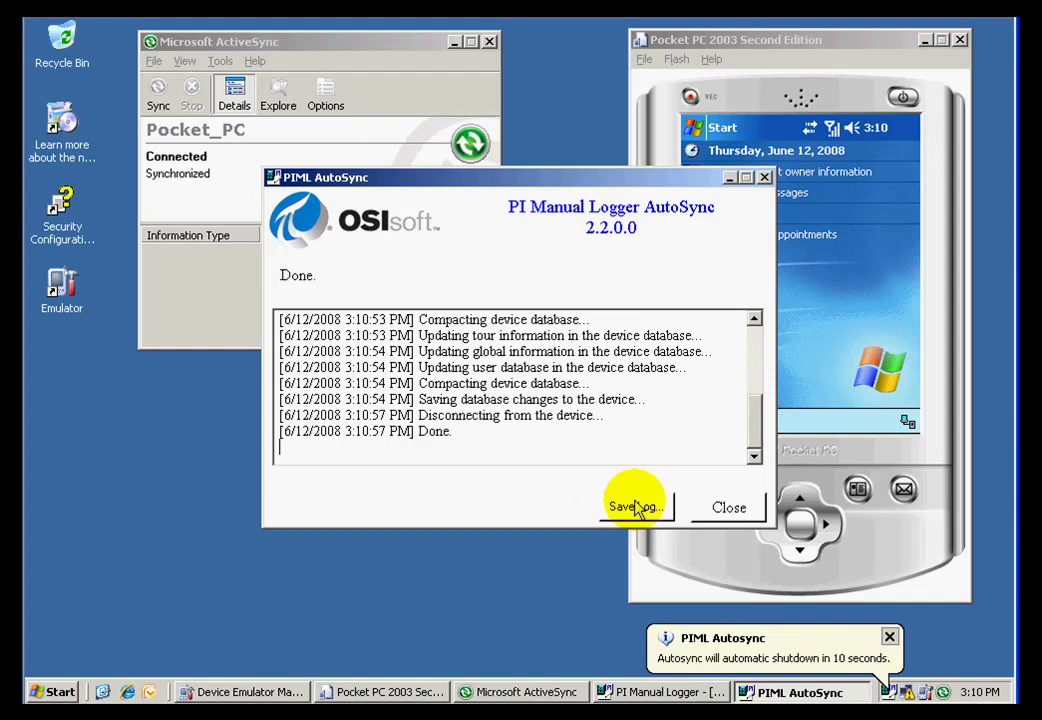
{"action": "left_click", "coordinate": [705, 512]}
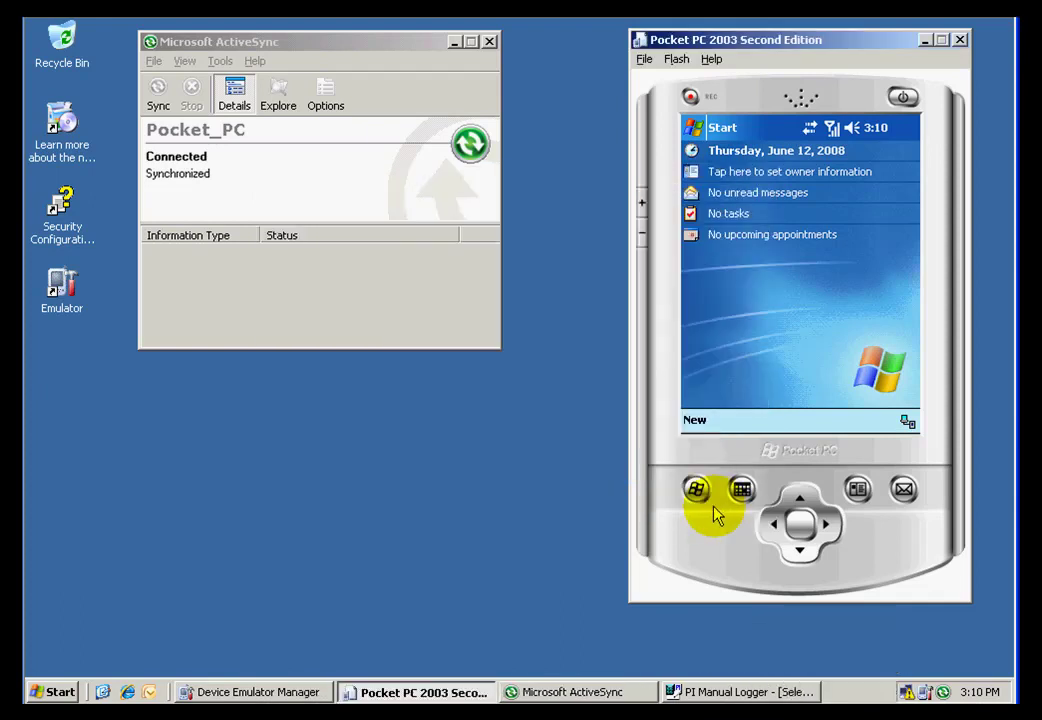
Uncradle the Pocket PC 2003 SE Emulator and hide Device Emulator Manager.
{"action": "left_click", "coordinate": [285, 692]}
{"action": "right_click", "coordinate": [666, 461]}
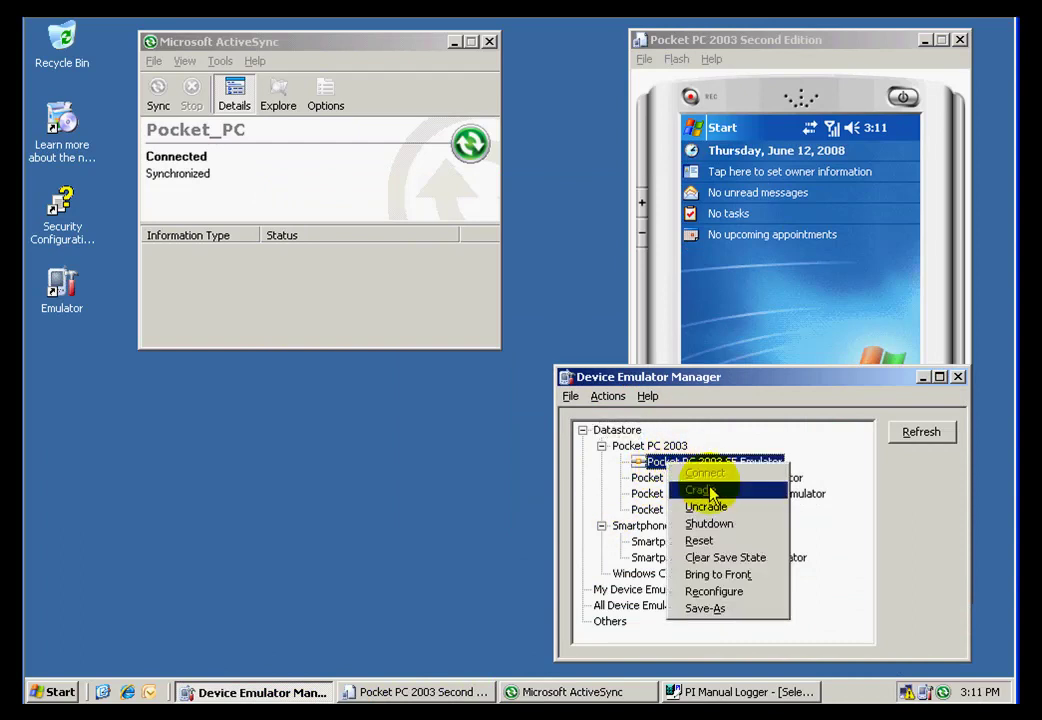
{"action": "left_click", "coordinate": [706, 506]}
{"action": "left_click", "coordinate": [921, 431]}
{"action": "left_click", "coordinate": [924, 378]}
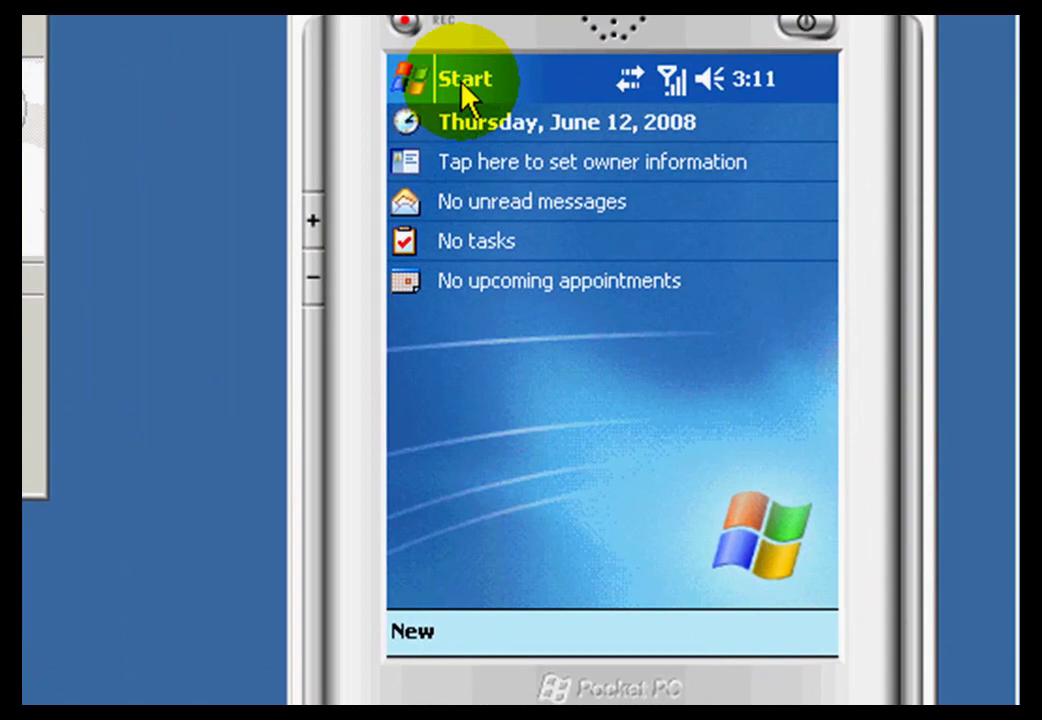
Launch PimlMobile and start an EDG Tour run with its minutes changed to 45 (3:45:52 PM).
{"action": "left_click", "coordinate": [466, 92]}
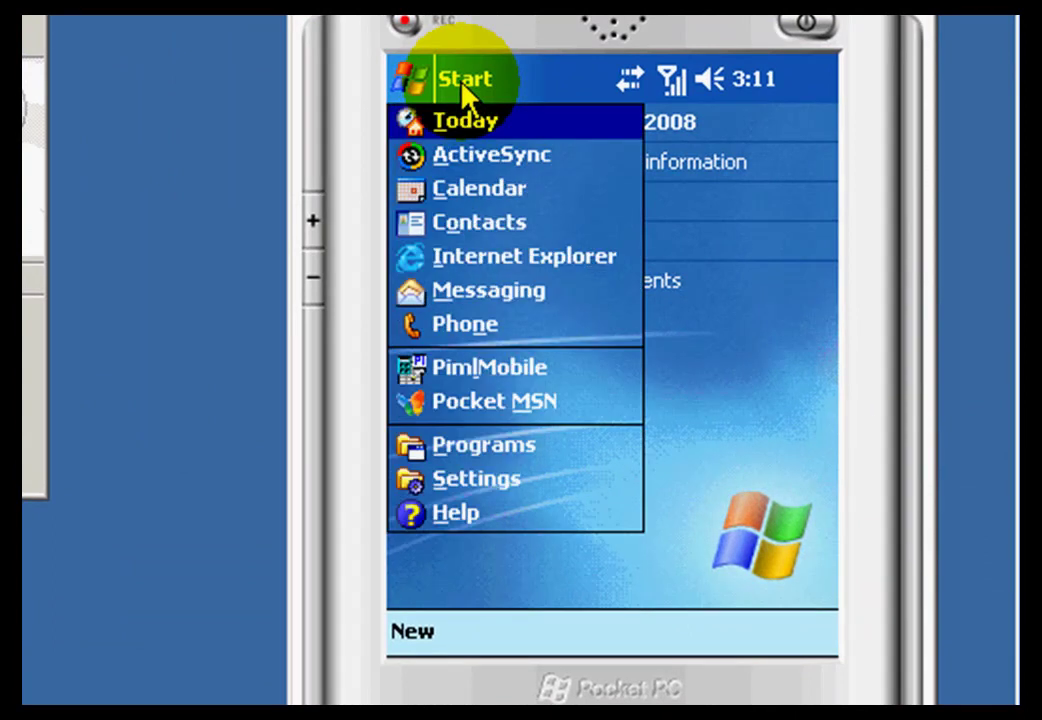
{"action": "left_click", "coordinate": [521, 368]}
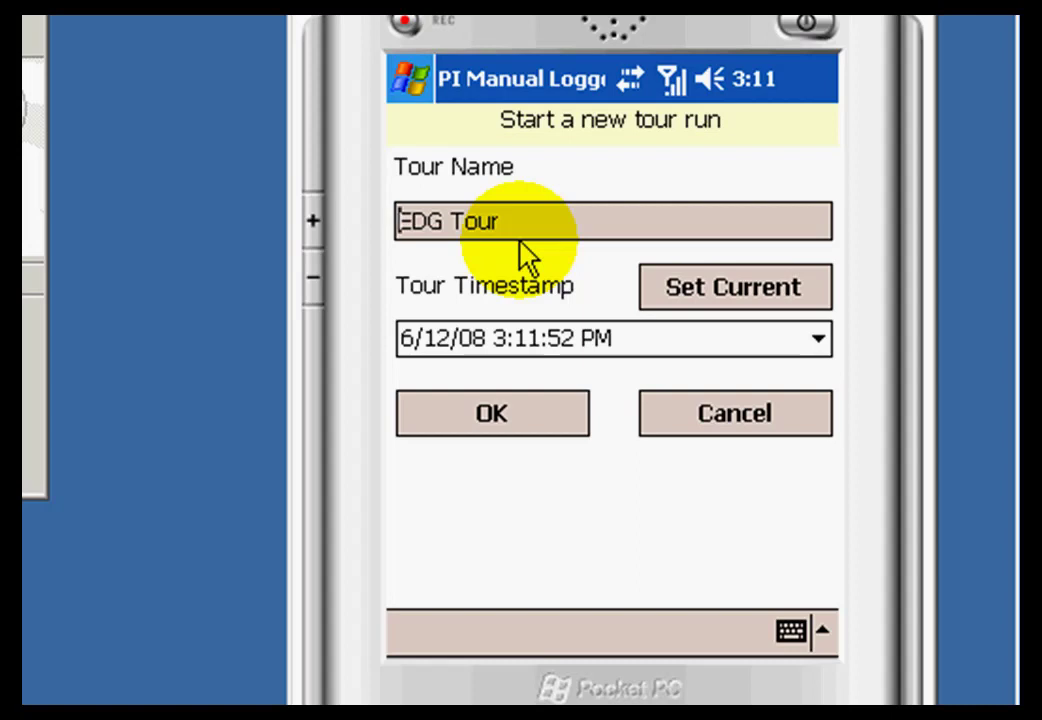
{"action": "left_click", "coordinate": [521, 352]}
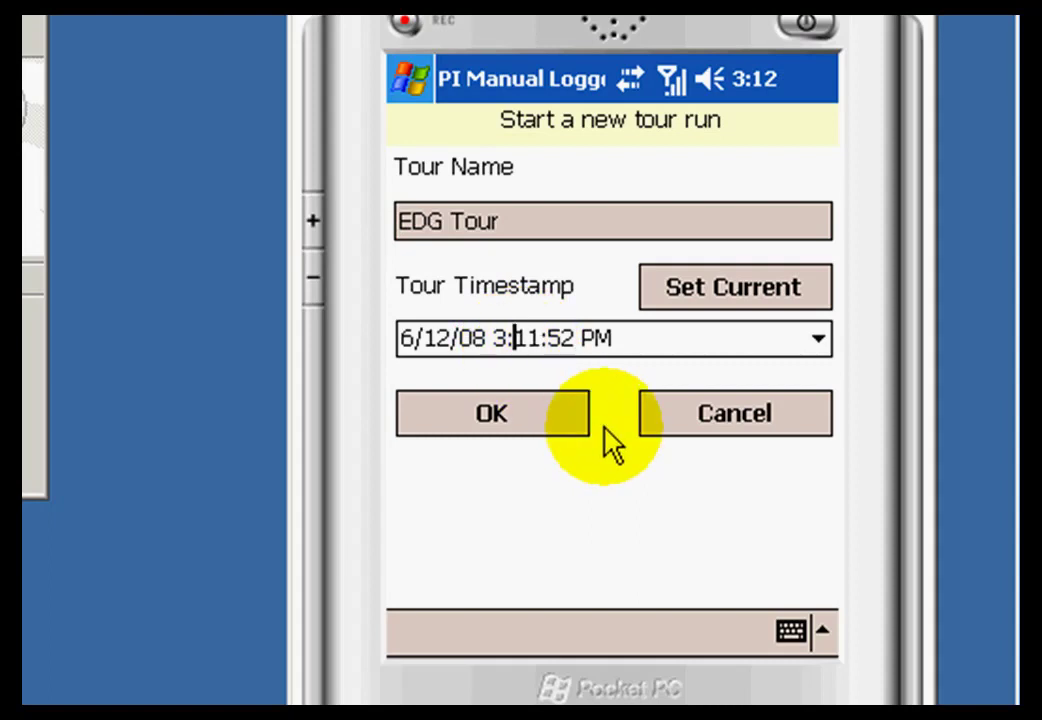
{"action": "key", "text": "Delete"}
{"action": "key", "text": "Delete"}
{"action": "type", "text": "45"}
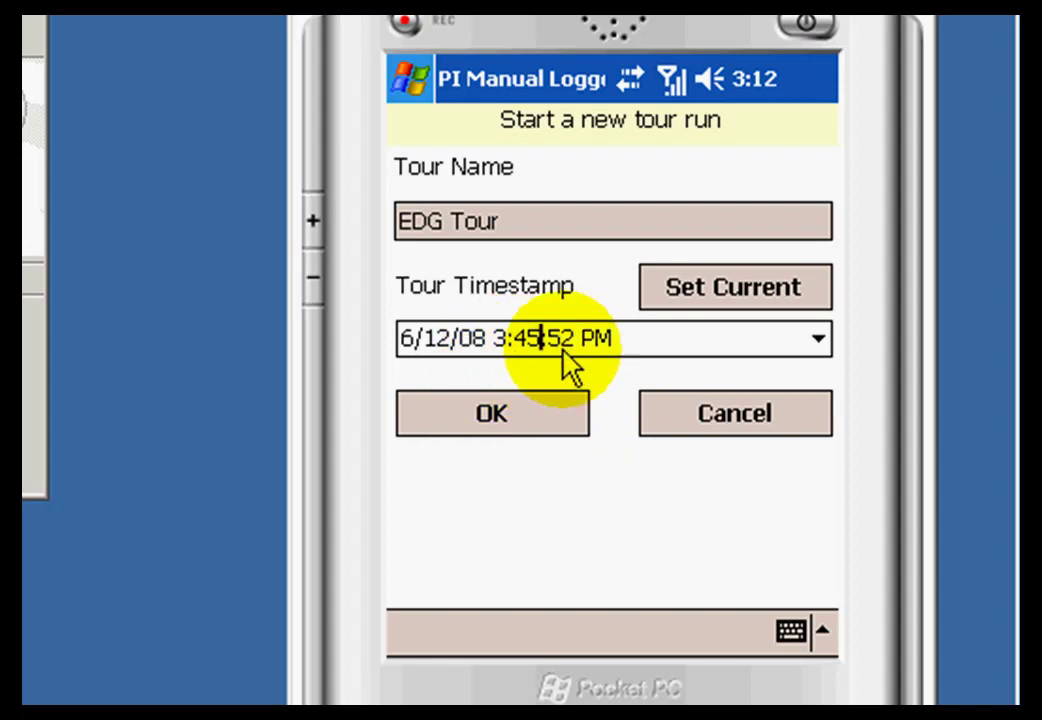
Start the EDG Tour run and record a reading of 80 for each tag.
{"action": "left_click", "coordinate": [500, 420]}
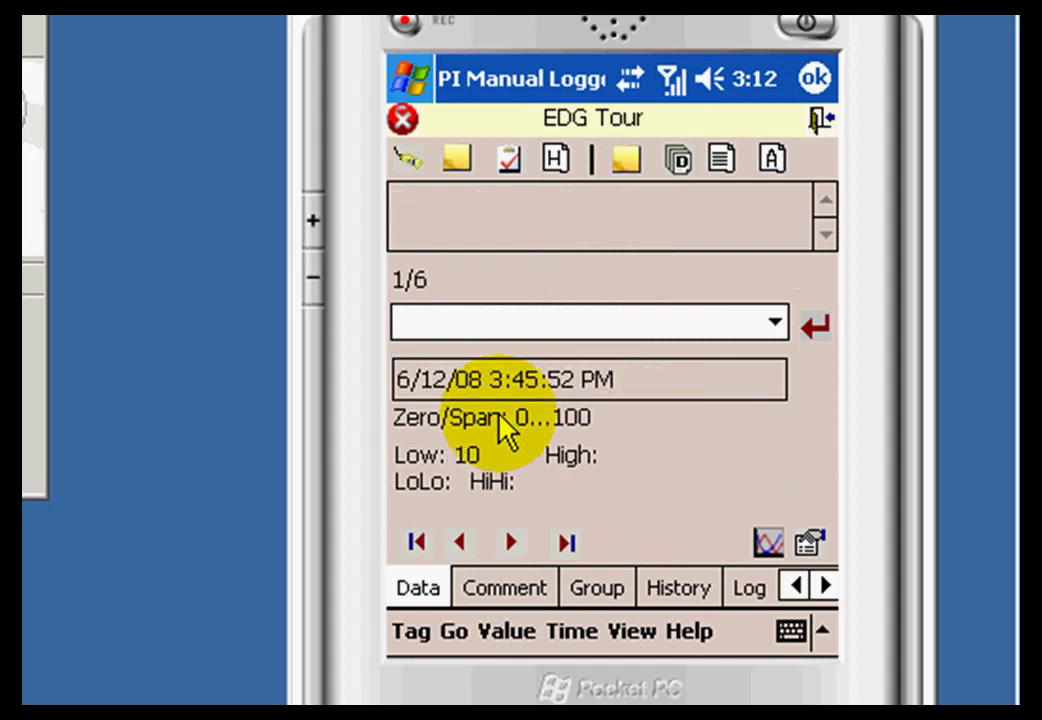
{"action": "left_click", "coordinate": [490, 332]}
{"action": "type", "text": "8"}
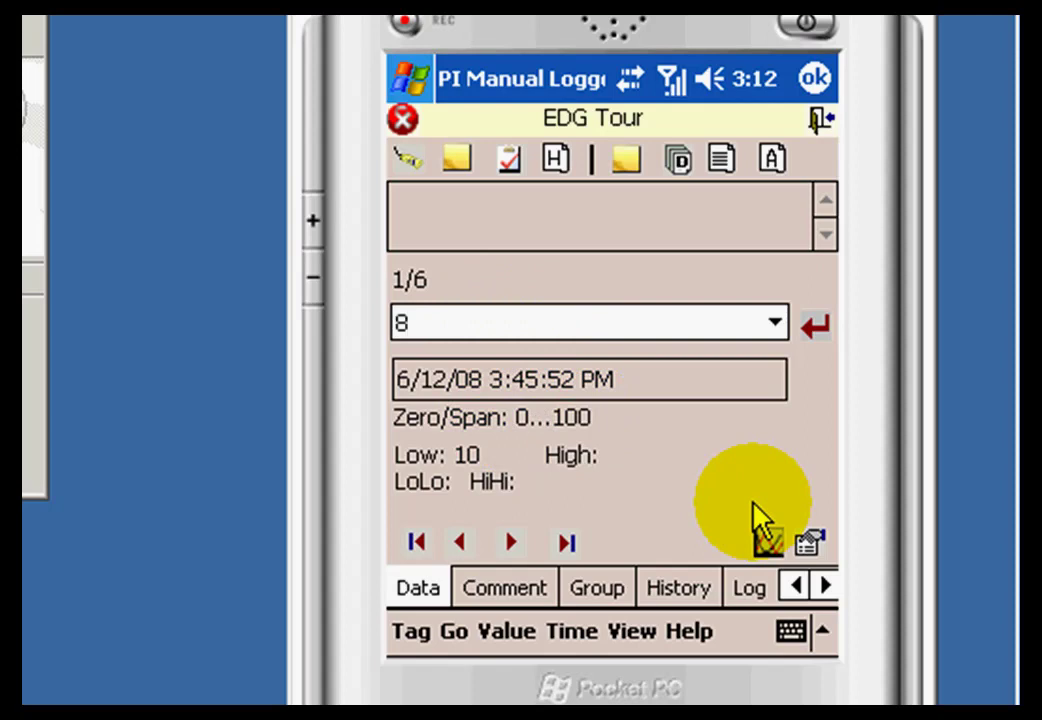
{"action": "type", "text": "0"}
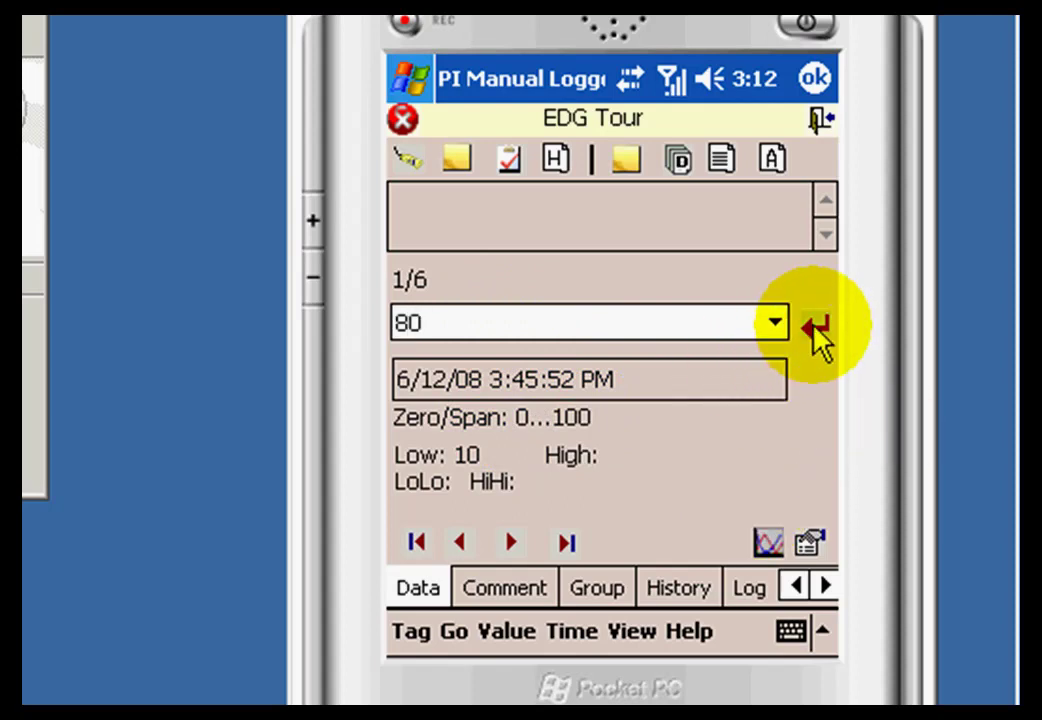
{"action": "left_click", "coordinate": [816, 328]}
{"action": "type", "text": "8"}
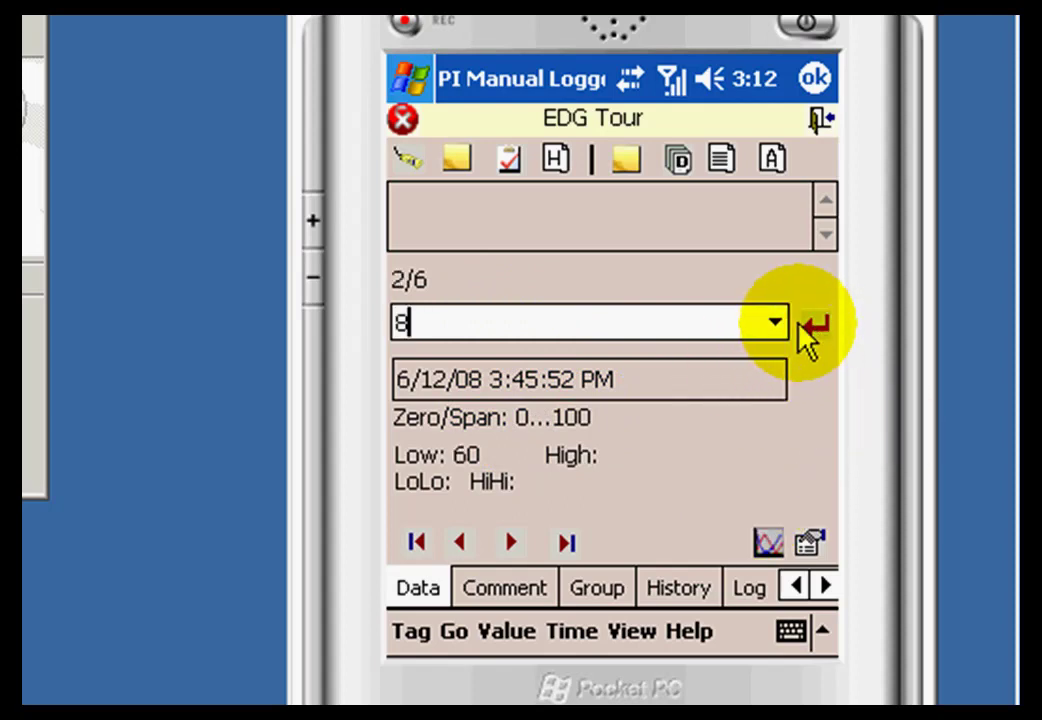
{"action": "type", "text": "0"}
{"action": "left_click", "coordinate": [818, 333]}
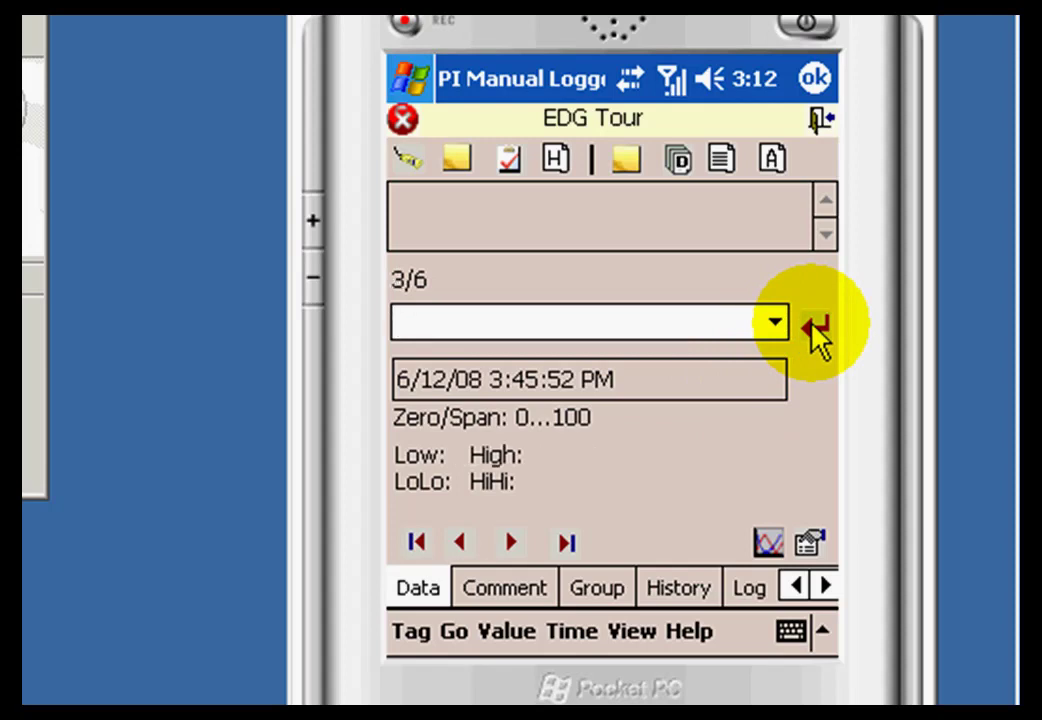
{"action": "type", "text": "80"}
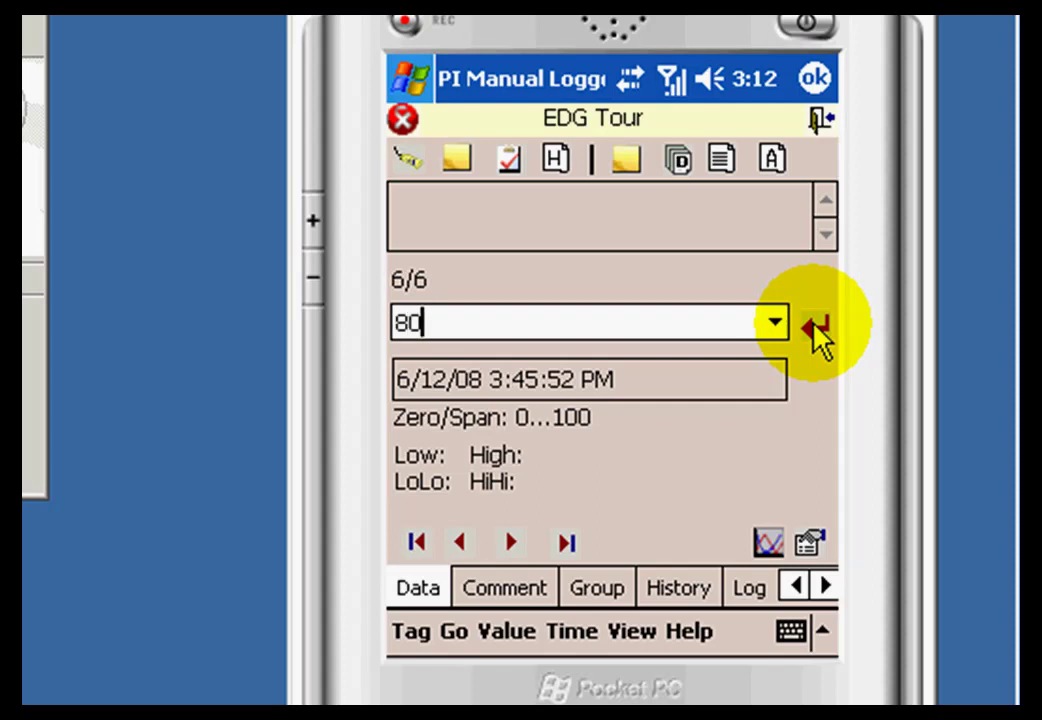
{"action": "left_click", "coordinate": [825, 327]}
Close the run saving changes, sign it, and return to the Tour List.
{"action": "left_click", "coordinate": [545, 398]}
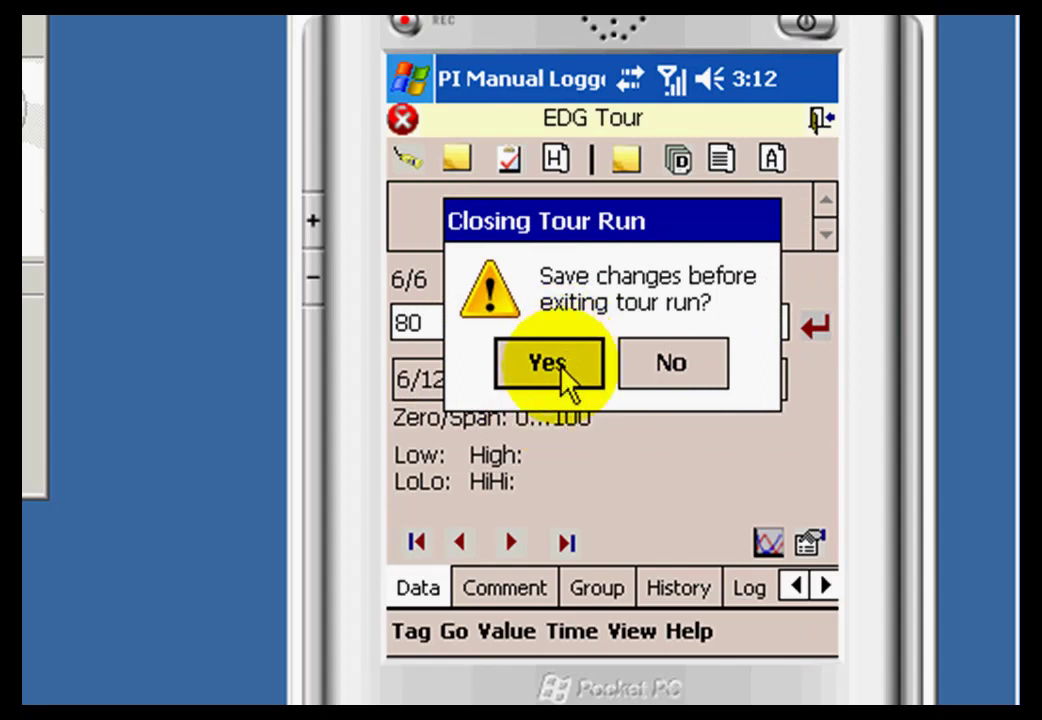
{"action": "left_click", "coordinate": [562, 368]}
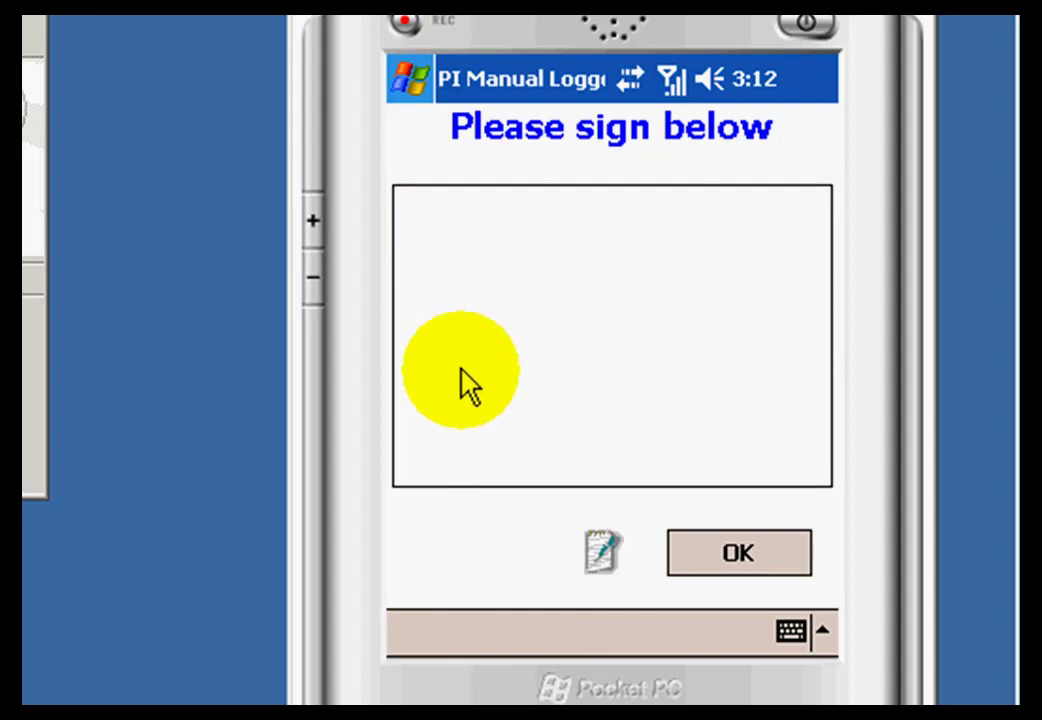
{"action": "mouse_move", "coordinate": [484, 422]}
{"action": "left_mouse_down"}
{"action": "mouse_move", "coordinate": [453, 250]}
{"action": "mouse_move", "coordinate": [472, 408]}
{"action": "left_mouse_up"}
{"action": "mouse_move", "coordinate": [570, 352]}
{"action": "left_mouse_down"}
{"action": "mouse_move", "coordinate": [624, 358]}
{"action": "mouse_move", "coordinate": [575, 356]}
{"action": "left_mouse_up"}
{"action": "mouse_move", "coordinate": [638, 228]}
{"action": "left_mouse_down"}
{"action": "mouse_move", "coordinate": [658, 326]}
{"action": "mouse_move", "coordinate": [709, 354]}
{"action": "mouse_move", "coordinate": [662, 346]}
{"action": "left_mouse_up"}
{"action": "left_click", "coordinate": [730, 558]}
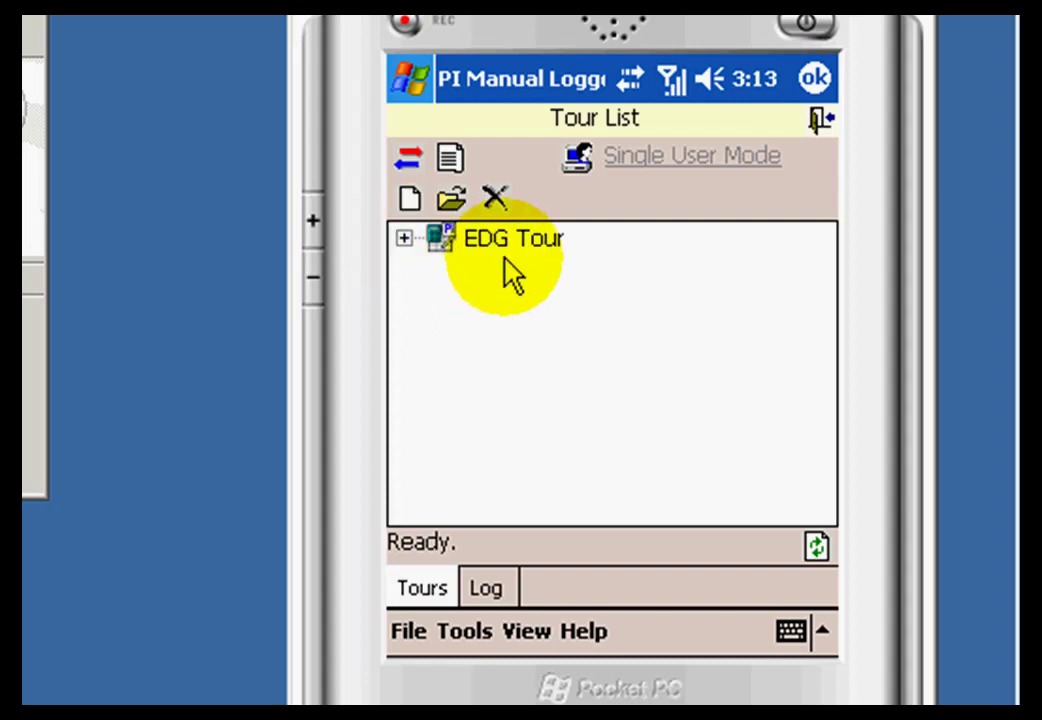
Review EDG Tour's runs, then start a new run with its hour changed to 4 (4:13:11 PM).
{"action": "left_click", "coordinate": [436, 240]}
{"action": "left_click", "coordinate": [404, 238]}
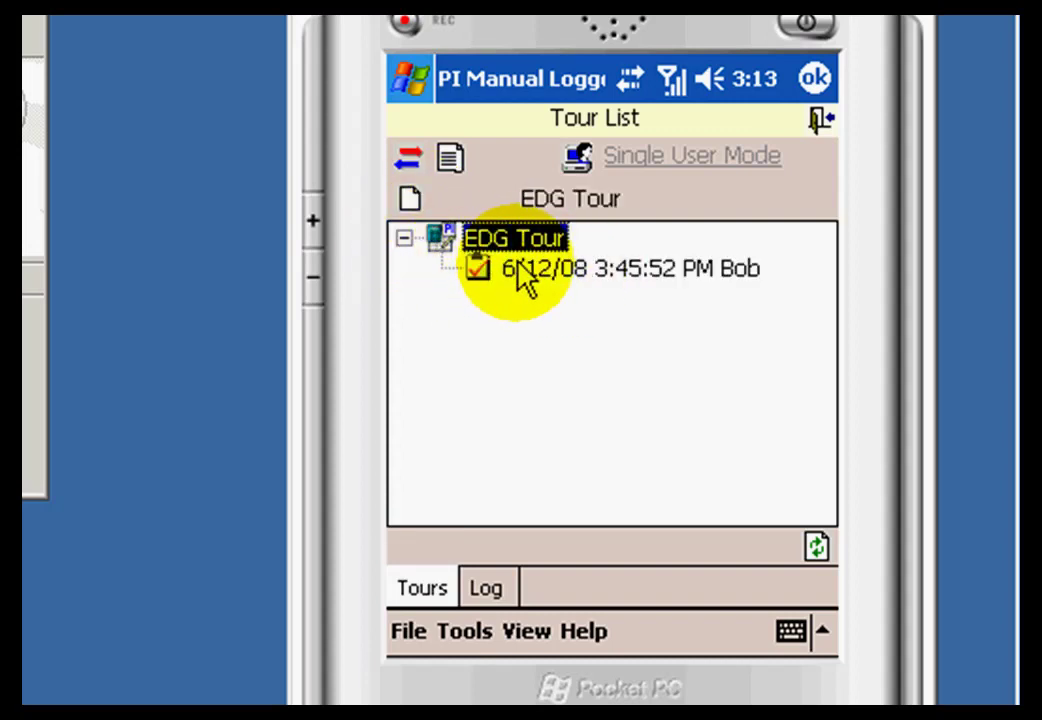
{"action": "left_click", "coordinate": [520, 274]}
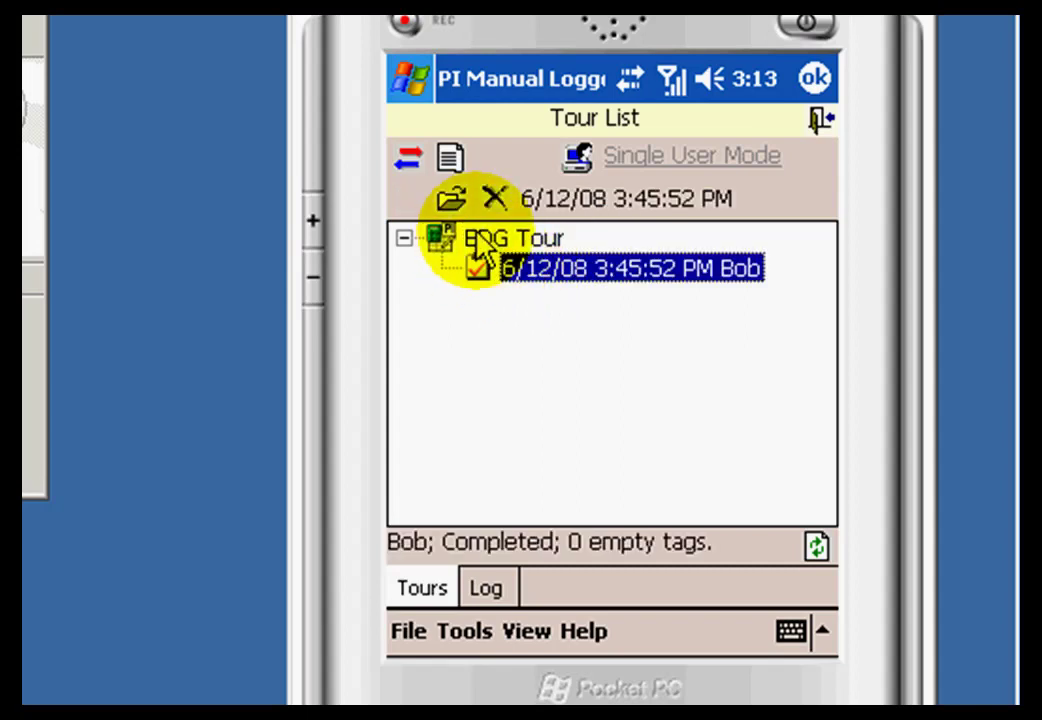
{"action": "left_click", "coordinate": [445, 238]}
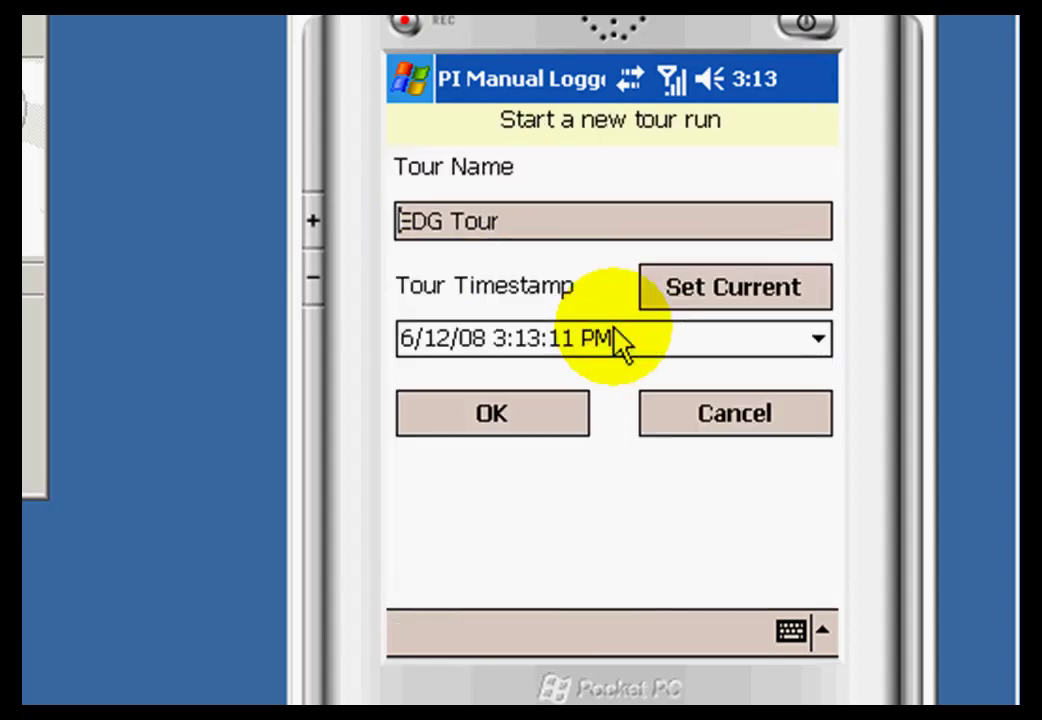
{"action": "left_click", "coordinate": [522, 348]}
{"action": "left_click", "coordinate": [500, 345]}
{"action": "key", "text": "BackSpace"}
{"action": "type", "text": "4"}
{"action": "left_click", "coordinate": [507, 425]}
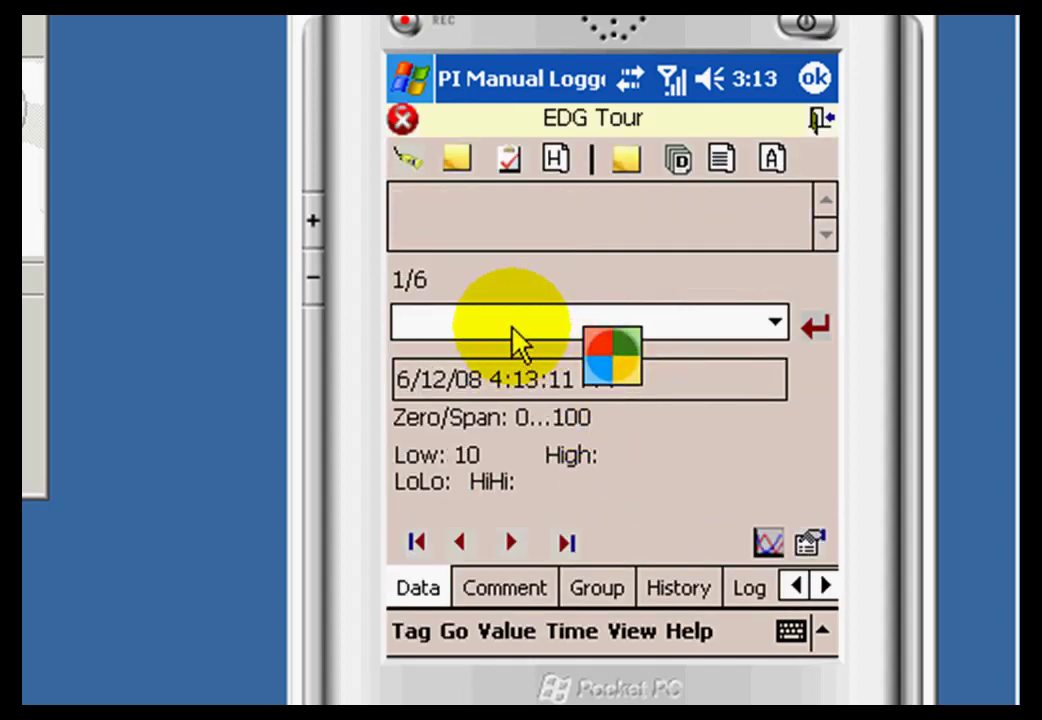
Pick previous values 80, 80, 50 and 80 for the first four tags.
{"action": "left_click", "coordinate": [774, 323]}
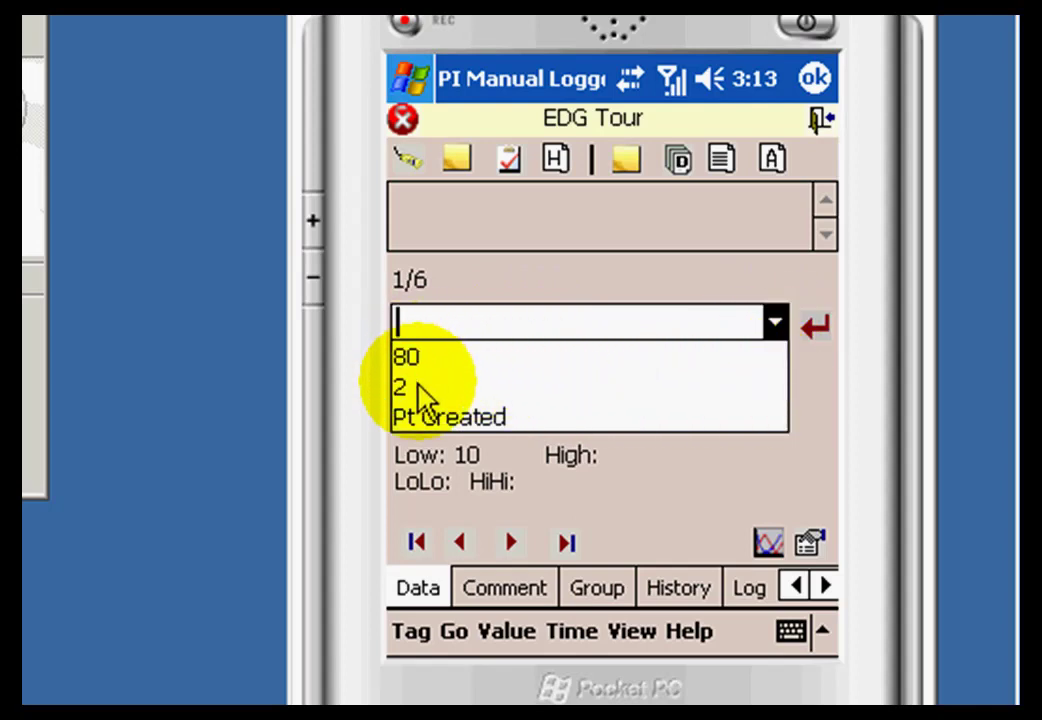
{"action": "left_click", "coordinate": [416, 358]}
{"action": "left_click", "coordinate": [512, 542]}
{"action": "left_click", "coordinate": [776, 322]}
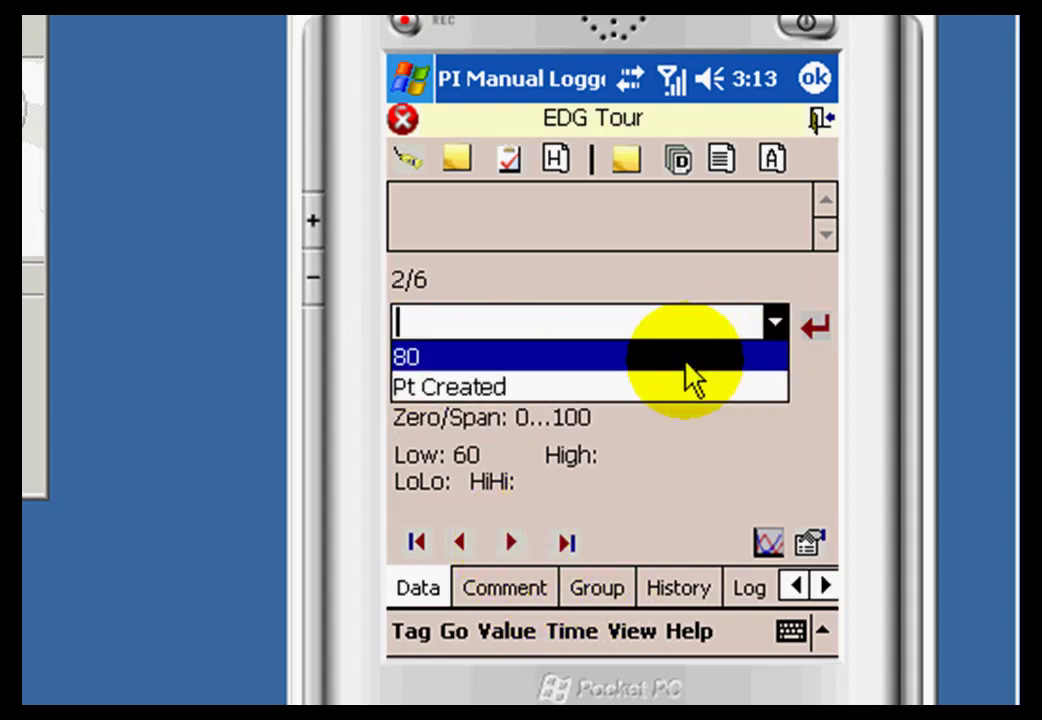
{"action": "left_click", "coordinate": [684, 358]}
{"action": "left_click", "coordinate": [514, 541]}
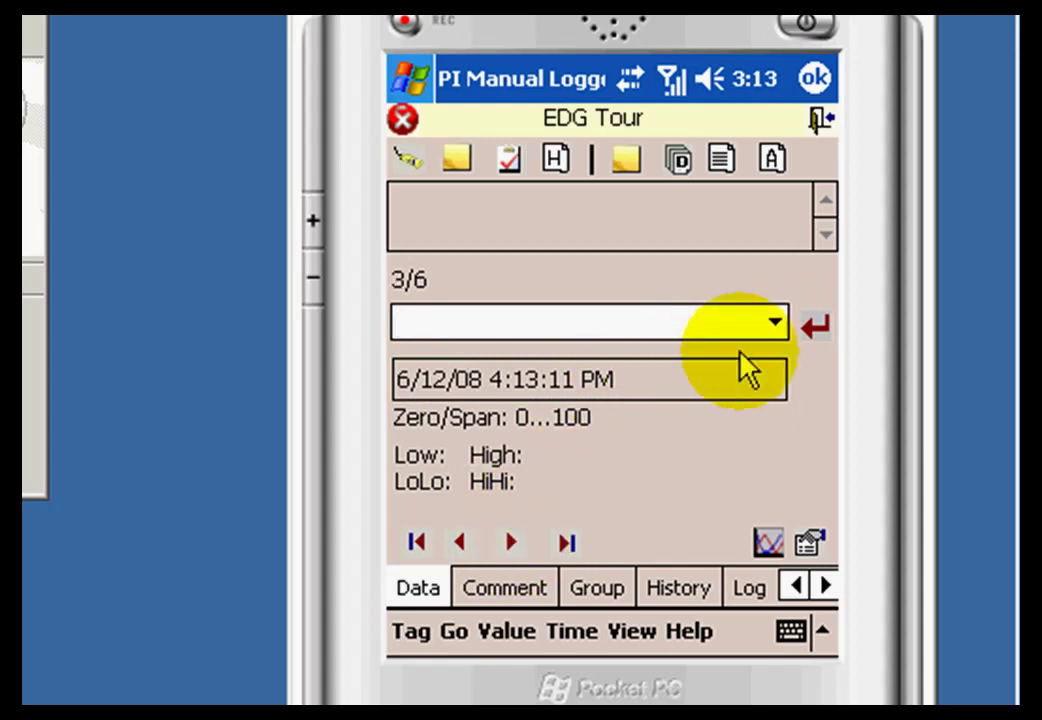
{"action": "left_click", "coordinate": [776, 322]}
{"action": "left_click", "coordinate": [452, 388]}
{"action": "left_click", "coordinate": [512, 543]}
{"action": "left_click", "coordinate": [775, 322]}
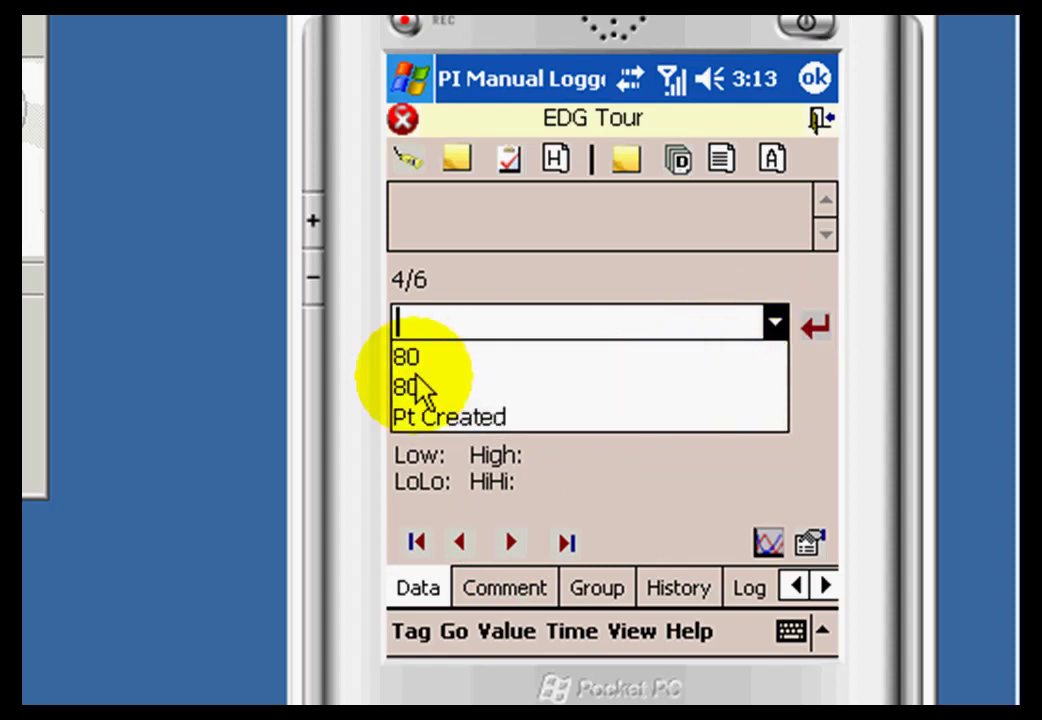
{"action": "left_click", "coordinate": [405, 388]}
Commit the fourth reading, enter 90 for the last tag, and finish the run.
{"action": "left_click", "coordinate": [815, 328]}
{"action": "type", "text": "0"}
{"action": "left_click", "coordinate": [815, 330]}
{"action": "type", "text": "9"}
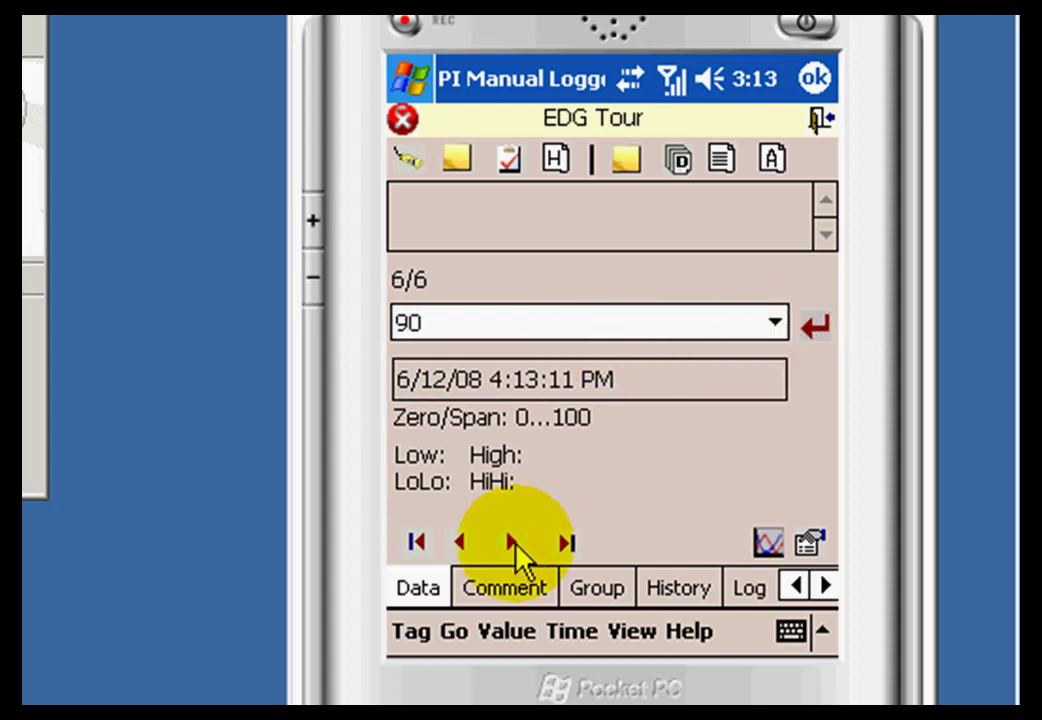
{"action": "left_click", "coordinate": [513, 543]}
Save the 4:13:11 PM run, sign it, and go back to the Tour List.
{"action": "left_click", "coordinate": [568, 398]}
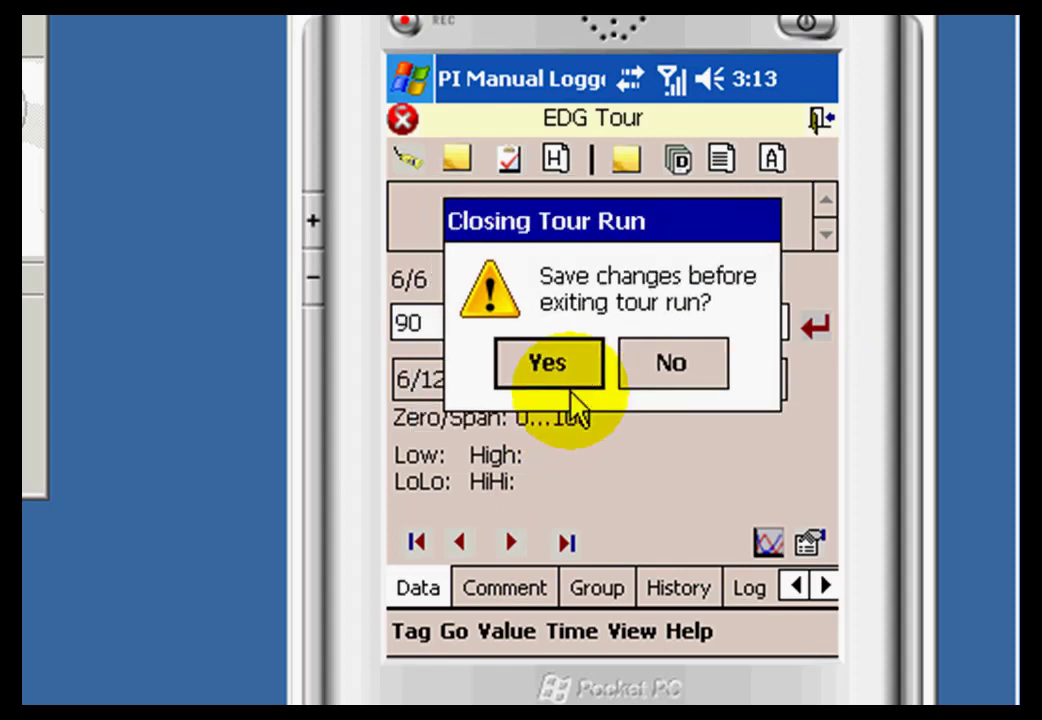
{"action": "left_click", "coordinate": [574, 374]}
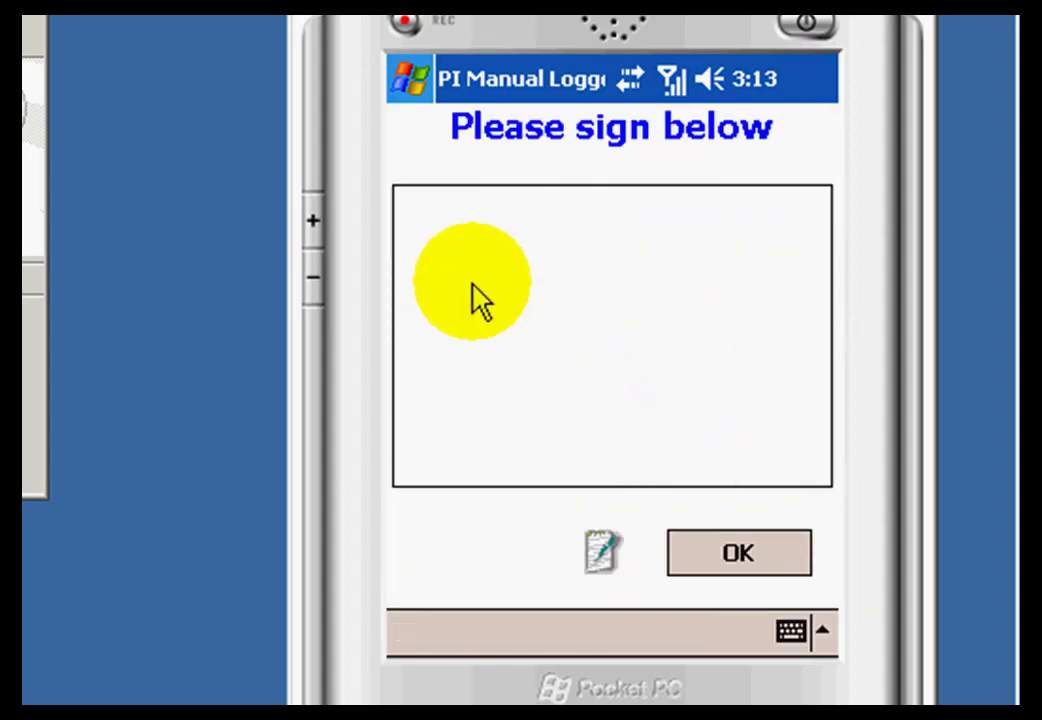
{"action": "mouse_move", "coordinate": [500, 303]}
{"action": "left_mouse_down"}
{"action": "mouse_move", "coordinate": [506, 392]}
{"action": "mouse_move", "coordinate": [505, 368]}
{"action": "left_mouse_up"}
{"action": "mouse_move", "coordinate": [575, 342]}
{"action": "left_mouse_down"}
{"action": "mouse_move", "coordinate": [558, 348]}
{"action": "mouse_move", "coordinate": [592, 345]}
{"action": "left_mouse_up"}
{"action": "left_click_drag", "start_coordinate": [585, 265], "coordinate": [634, 352]}
{"action": "left_click", "coordinate": [714, 551]}
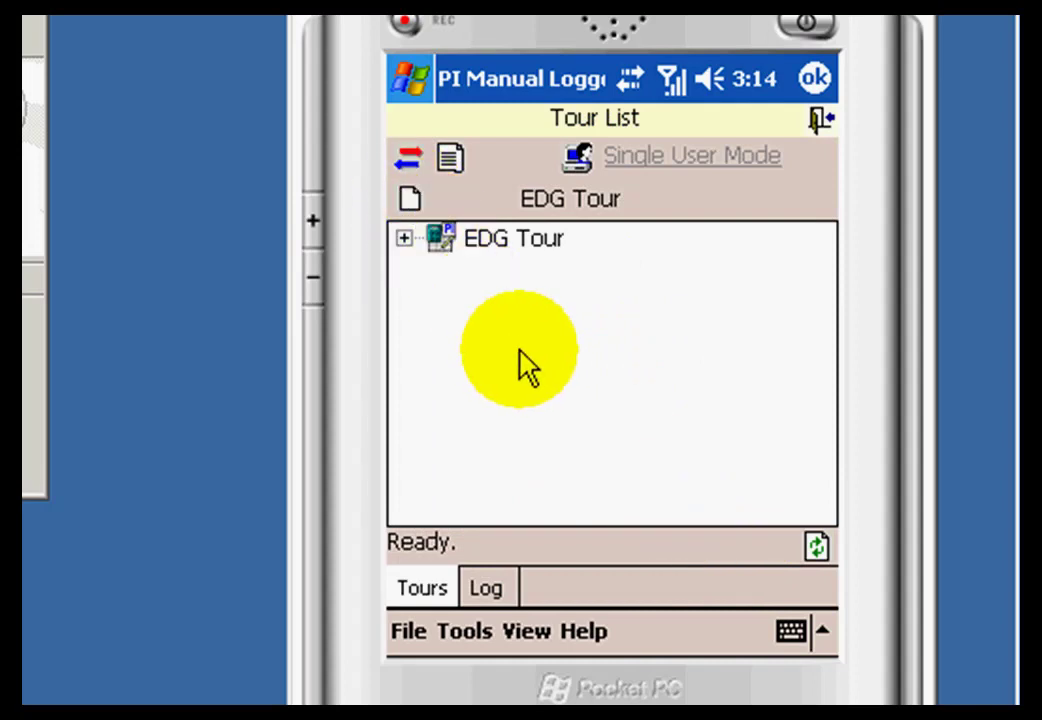
Start a new EDG Tour run and review the first tag's trend graph.
{"action": "left_click", "coordinate": [450, 242]}
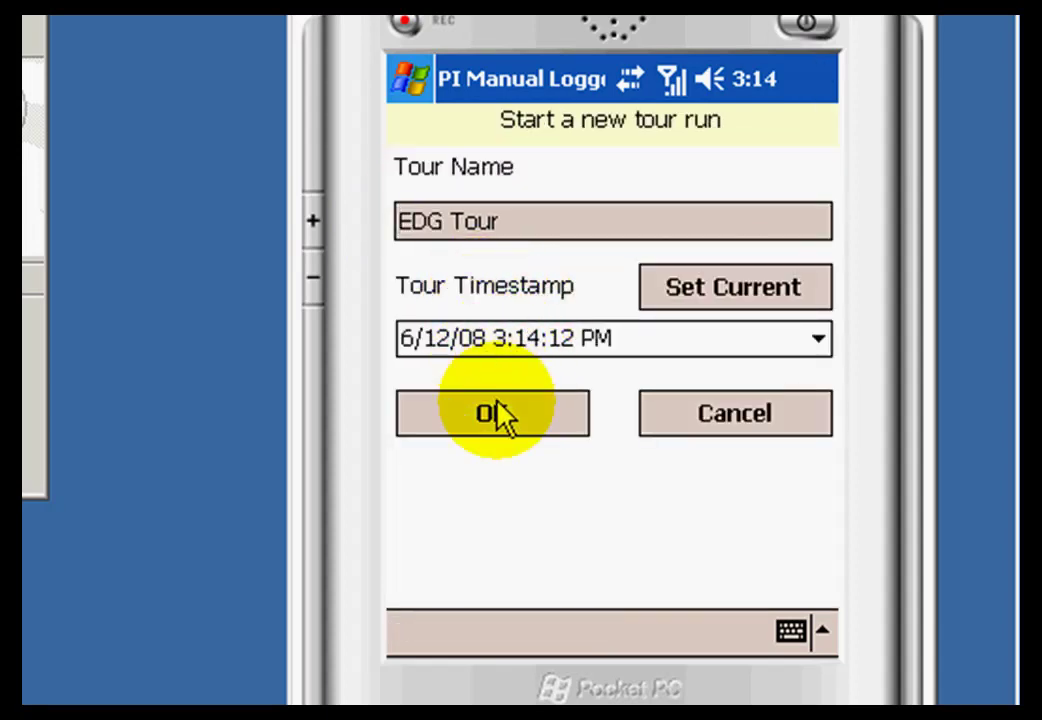
{"action": "left_click", "coordinate": [497, 418]}
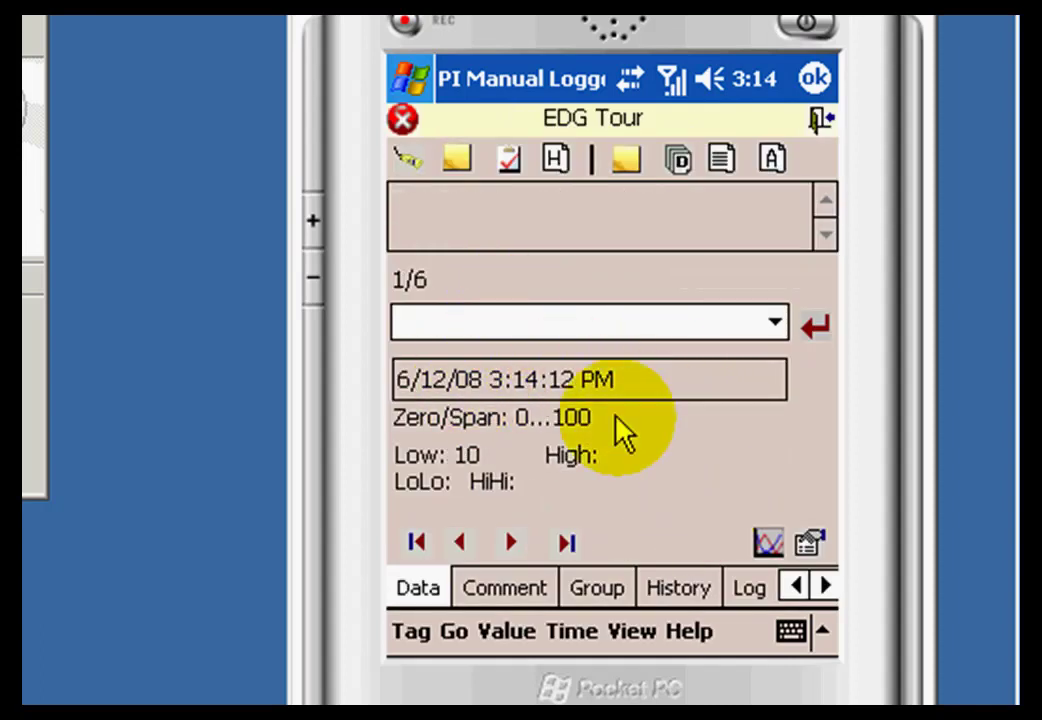
{"action": "left_click", "coordinate": [769, 545]}
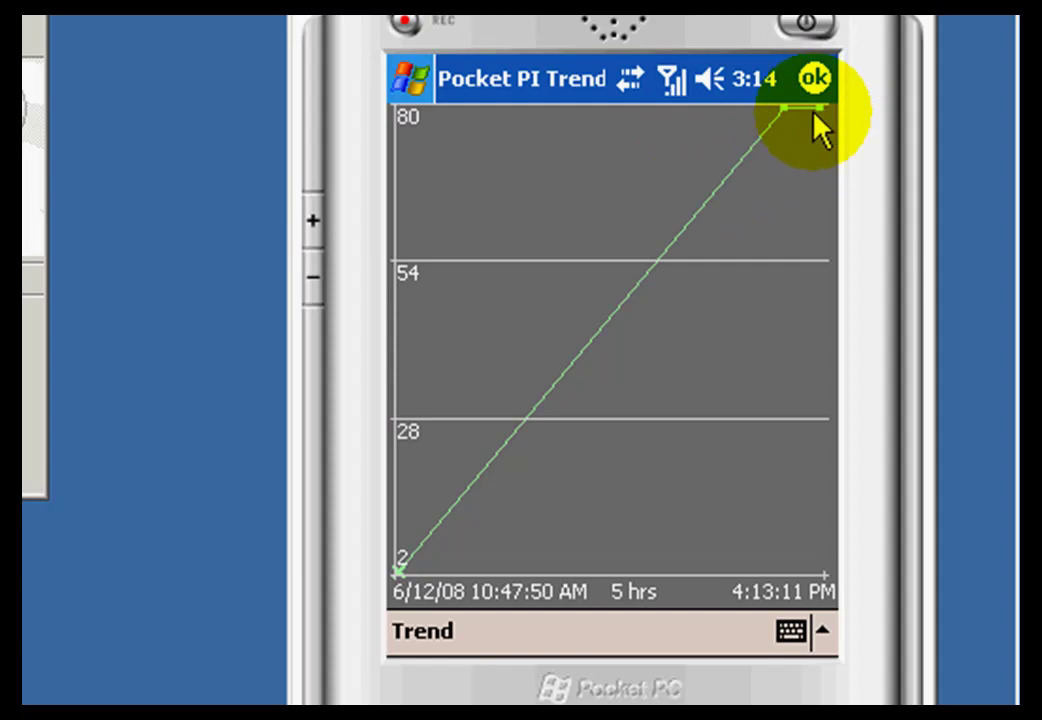
{"action": "left_click", "coordinate": [814, 79]}
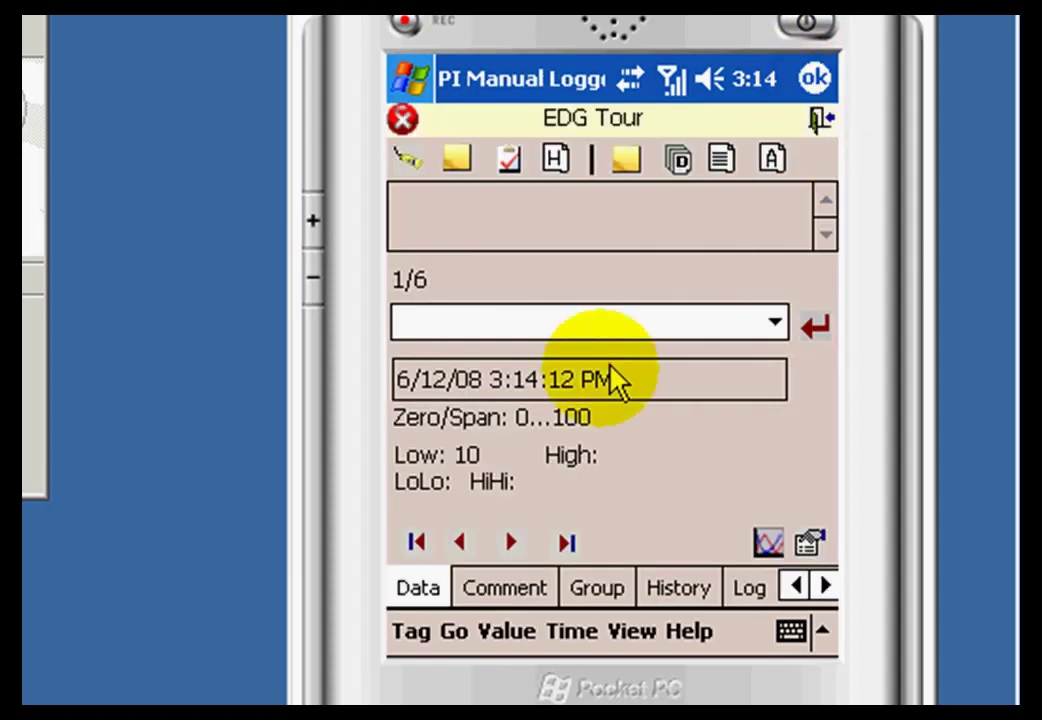
Enter 50 for the first tag and review the second tag's trend graph.
{"action": "left_click", "coordinate": [465, 328]}
{"action": "type", "text": "50"}
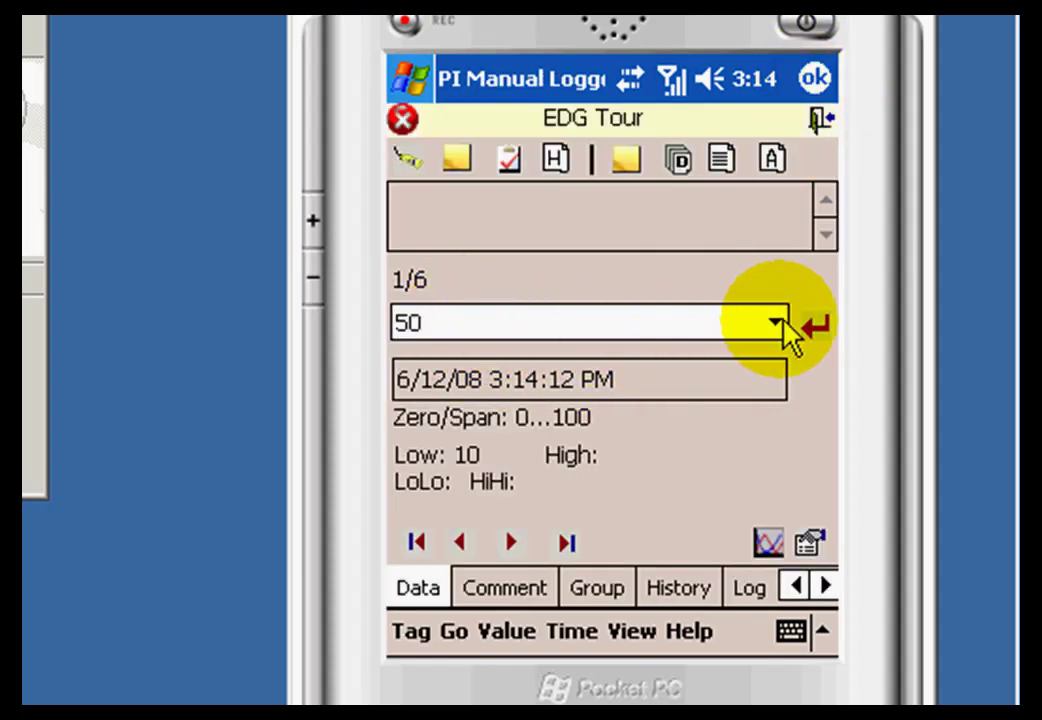
{"action": "left_click", "coordinate": [817, 328]}
{"action": "left_click", "coordinate": [768, 543]}
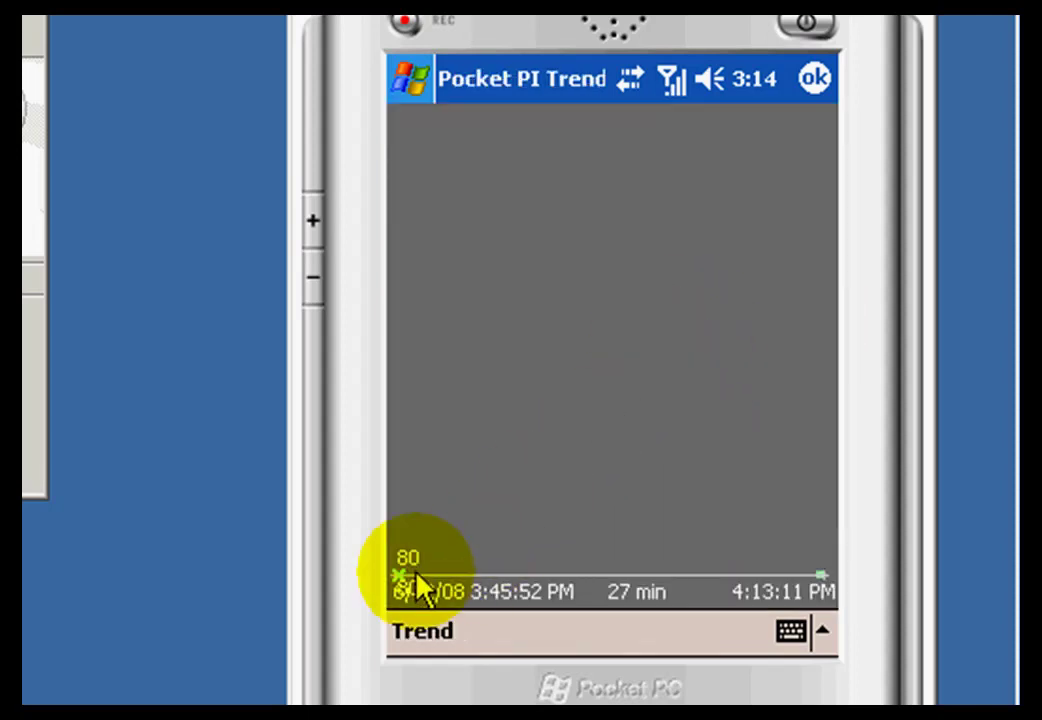
{"action": "left_click", "coordinate": [815, 80]}
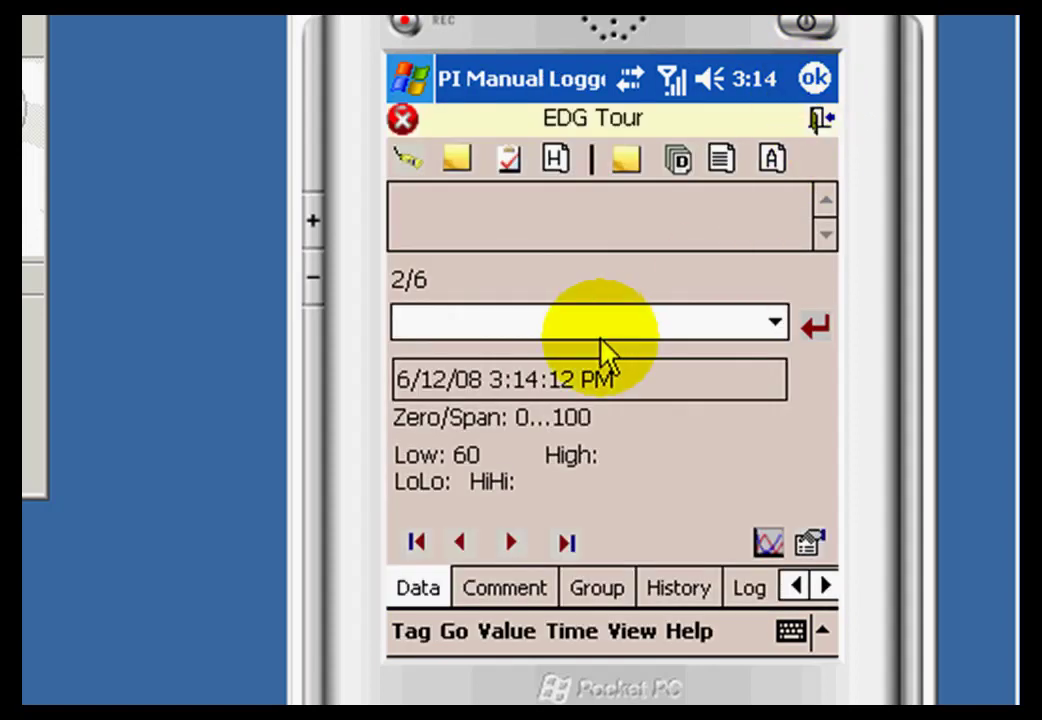
Discard the run and close it without saving changes.
{"action": "left_click", "coordinate": [408, 632]}
{"action": "left_click", "coordinate": [483, 578]}
{"action": "left_click", "coordinate": [543, 370]}
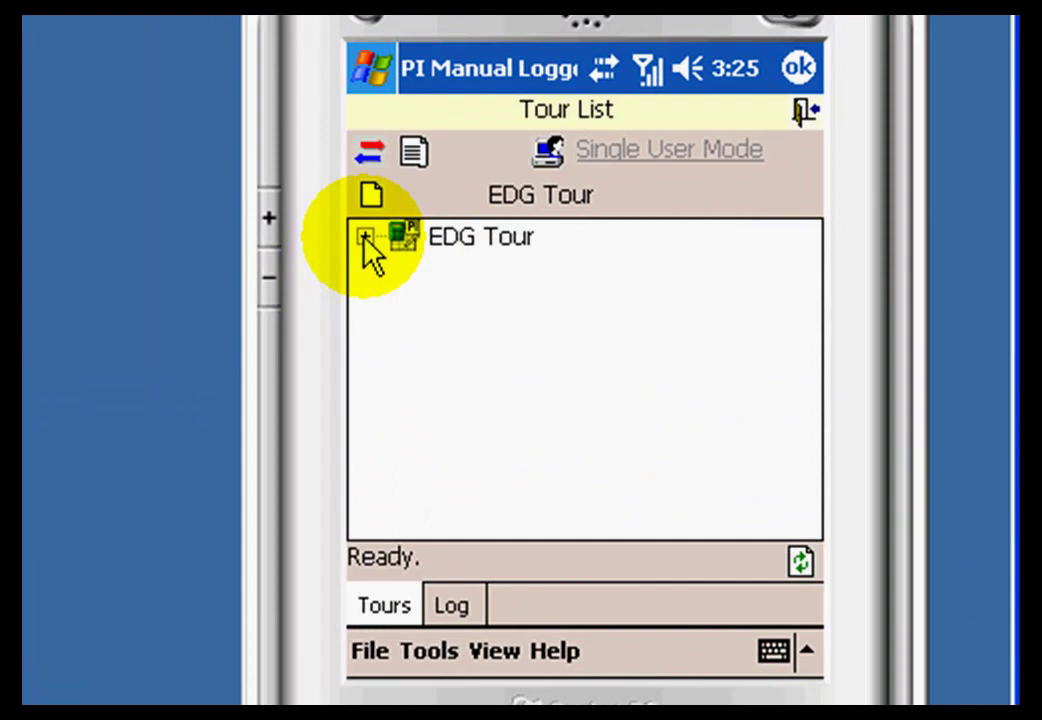
Expand EDG Tour to show its 3:45:52 PM and 4:13:11 PM runs and bring up the File commands.
{"action": "left_click", "coordinate": [365, 238]}
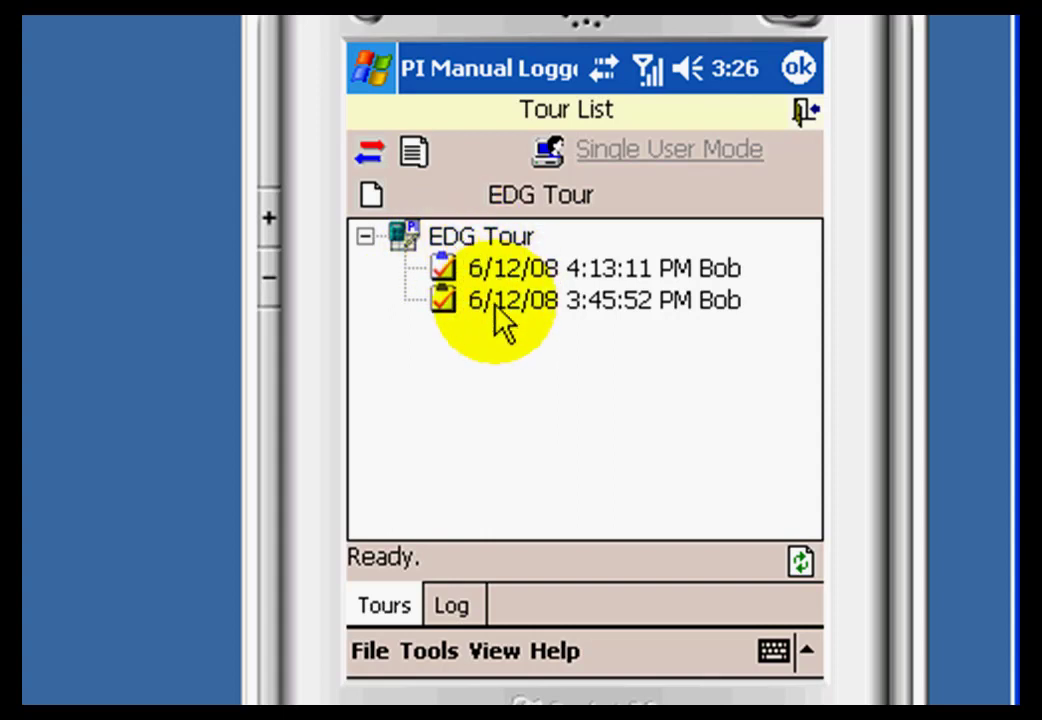
{"action": "left_click", "coordinate": [370, 652]}
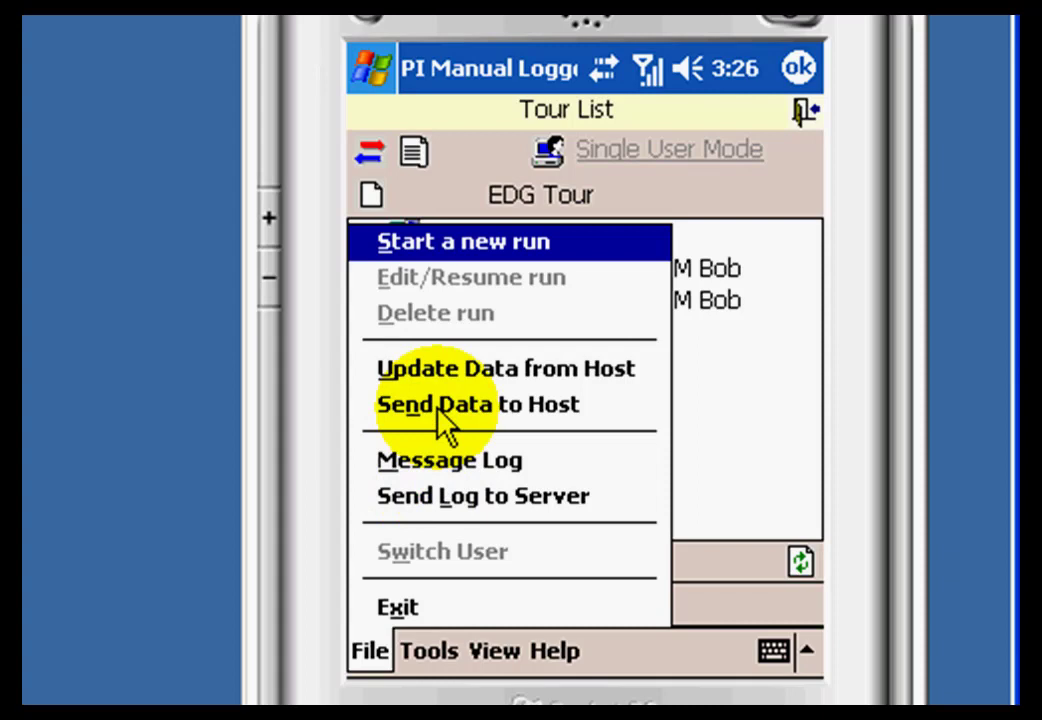
Send the saved runs to the host, logging on with user name, password and VirtualLabs.com domain.
{"action": "left_click", "coordinate": [445, 425]}
{"action": "left_click", "coordinate": [507, 372]}
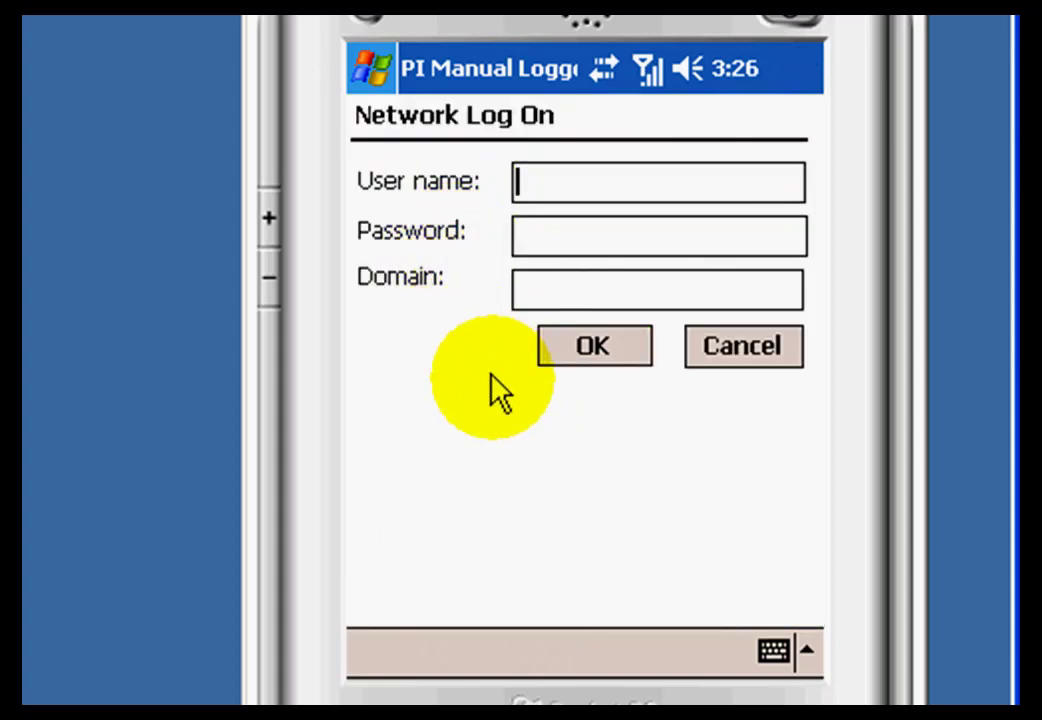
{"action": "type", "text": "Administratro"}
{"action": "key", "text": "BackSpace"}
{"action": "key", "text": "BackSpace"}
{"action": "type", "text": "or"}
{"action": "key", "text": "Tab"}
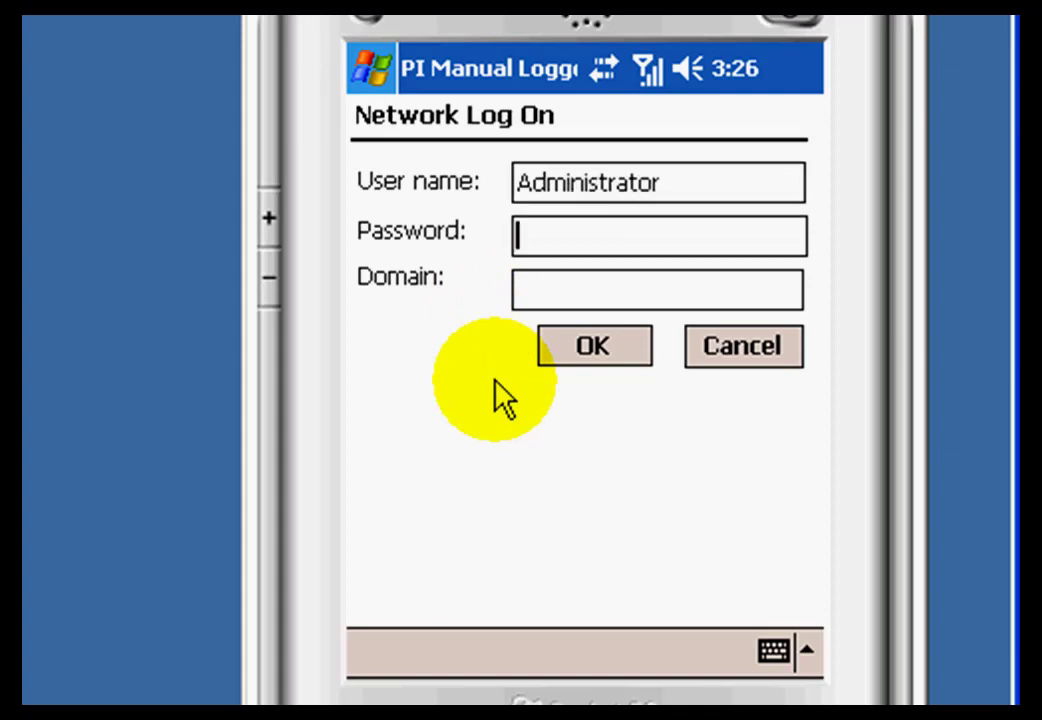
{"action": "type", "text": "******"}
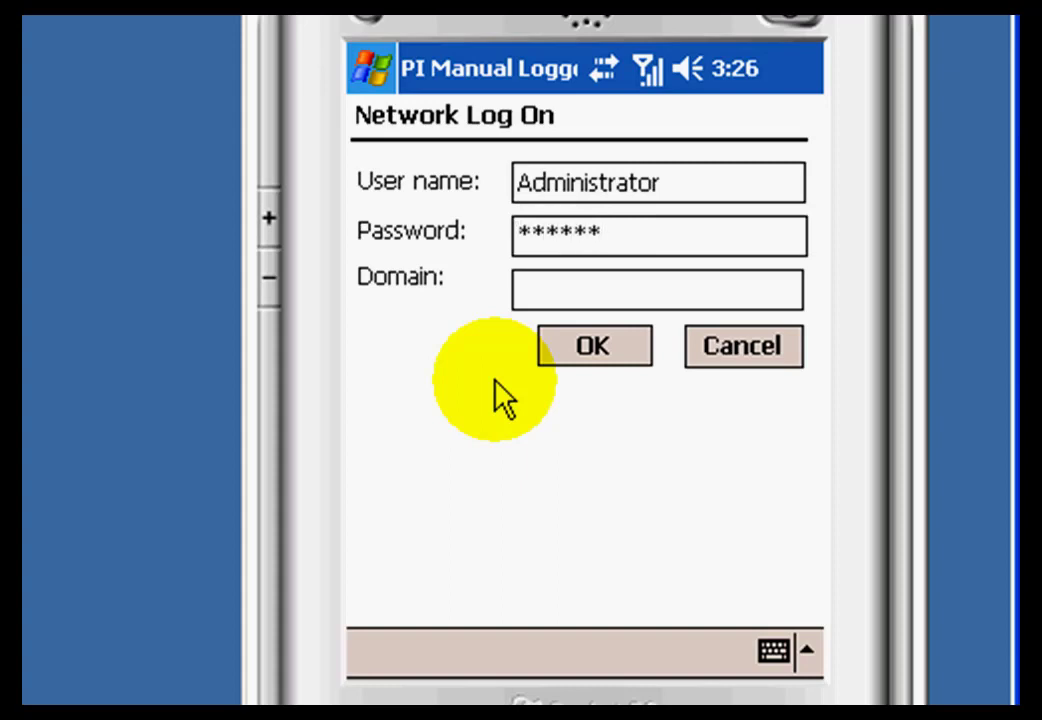
{"action": "type", "text": "**"}
{"action": "key", "text": "Tab"}
{"action": "type", "text": "Virtu"}
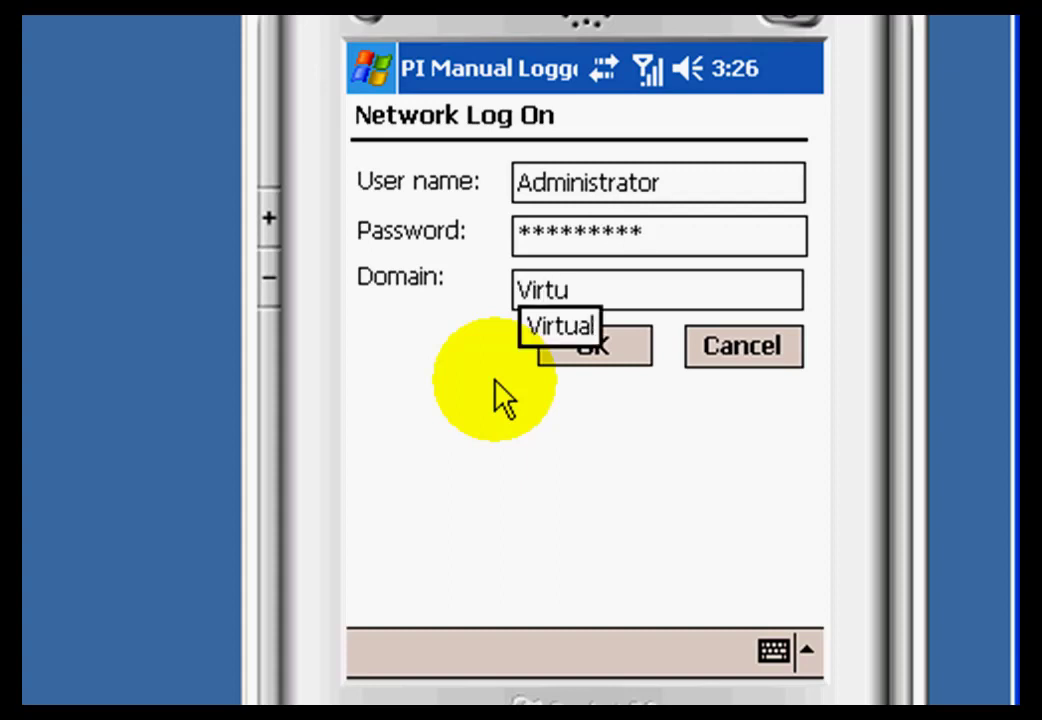
{"action": "type", "text": "al"}
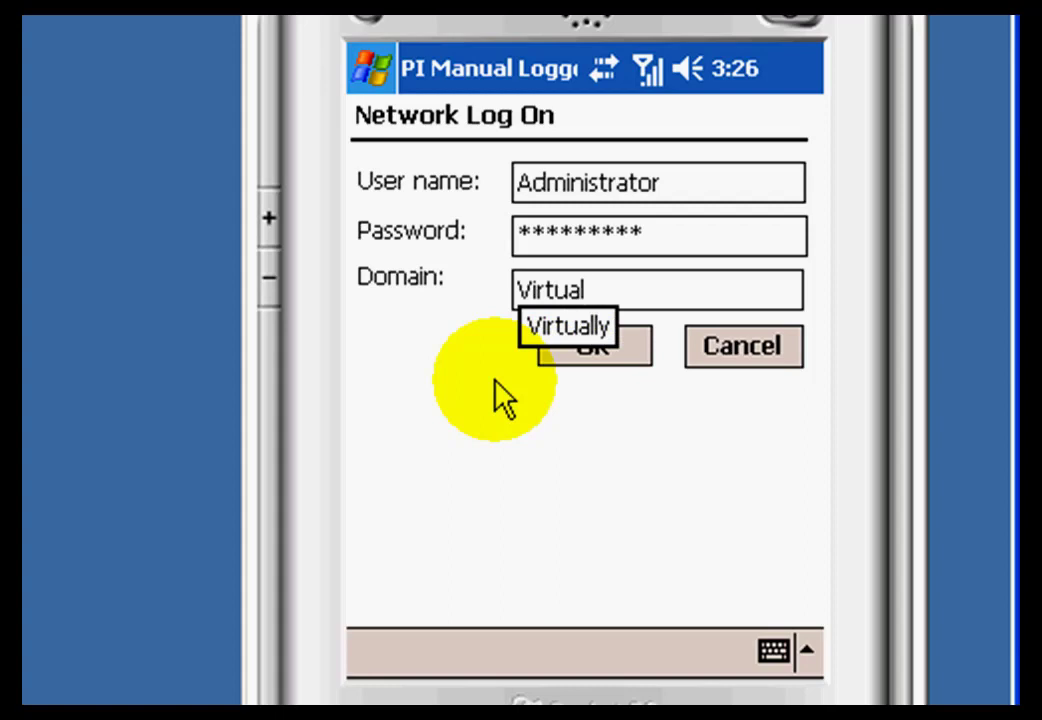
{"action": "type", "text": "Labs.com"}
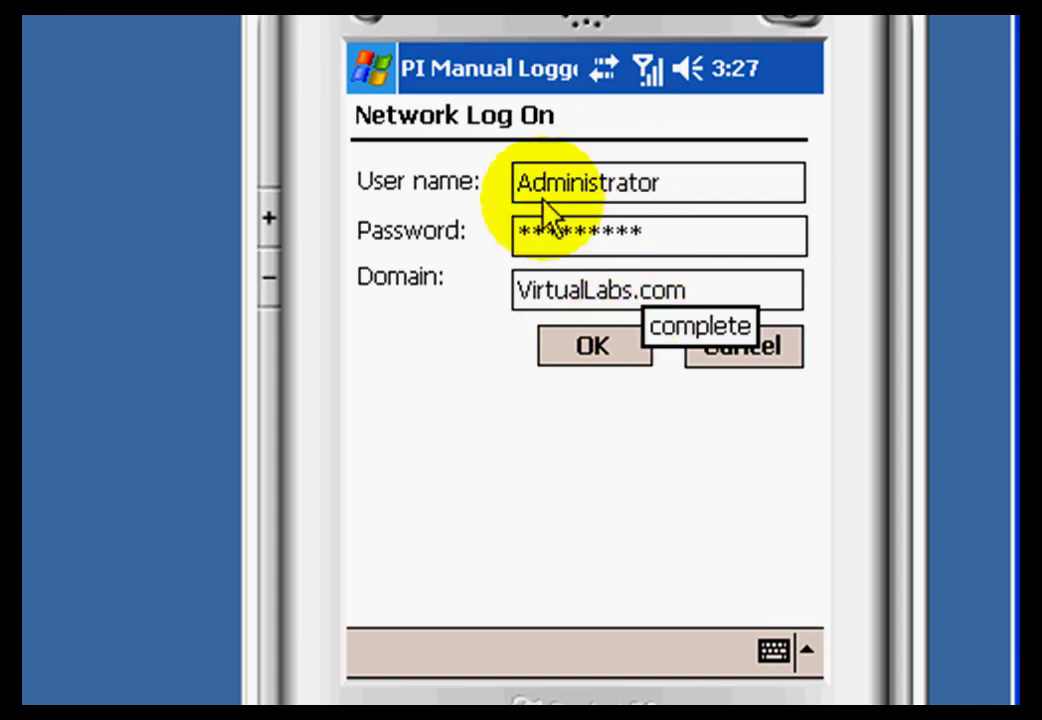
{"action": "left_click", "coordinate": [578, 353]}
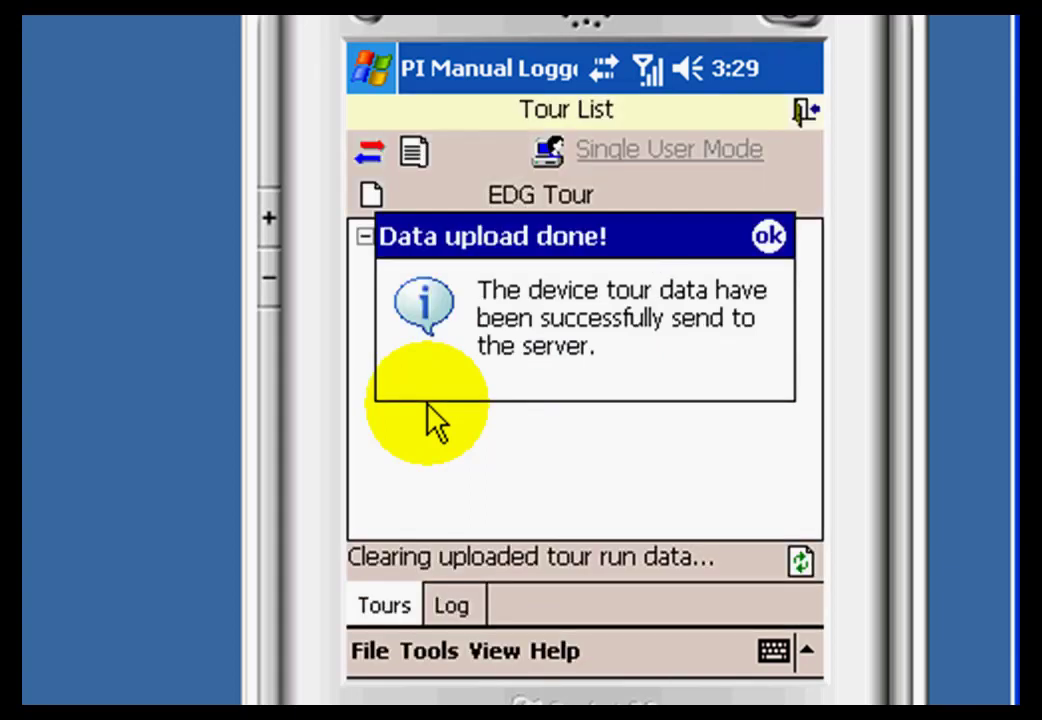
Dismiss the 'Data upload done!' message and select the now-empty EDG Tour.
{"action": "left_click", "coordinate": [768, 240]}
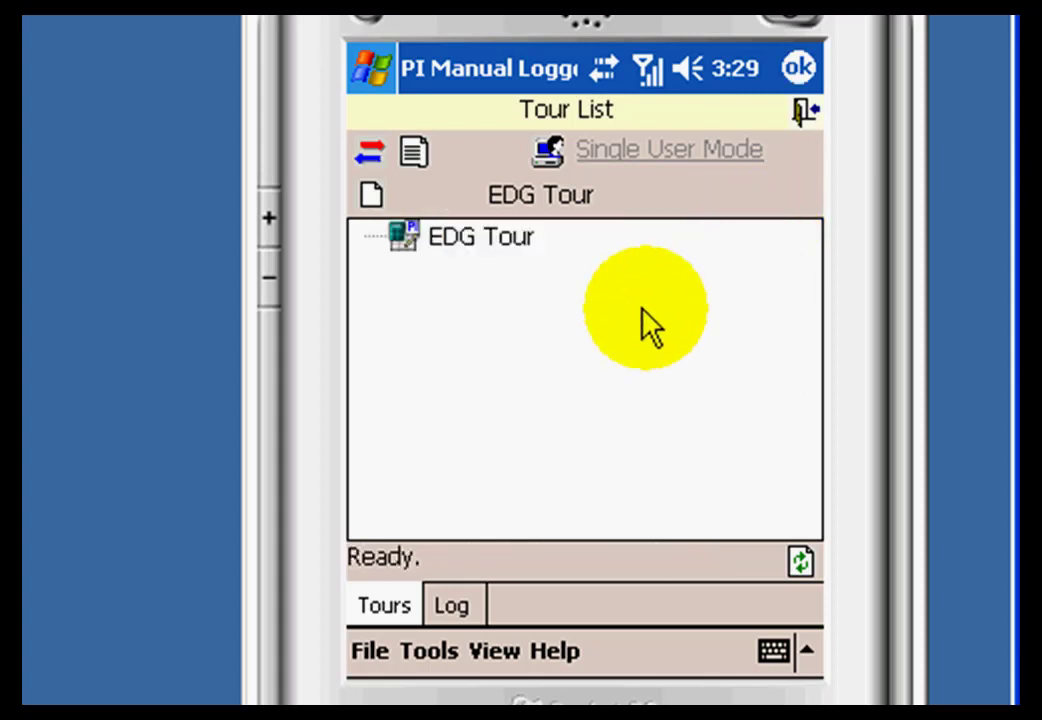
{"action": "left_click", "coordinate": [470, 245]}
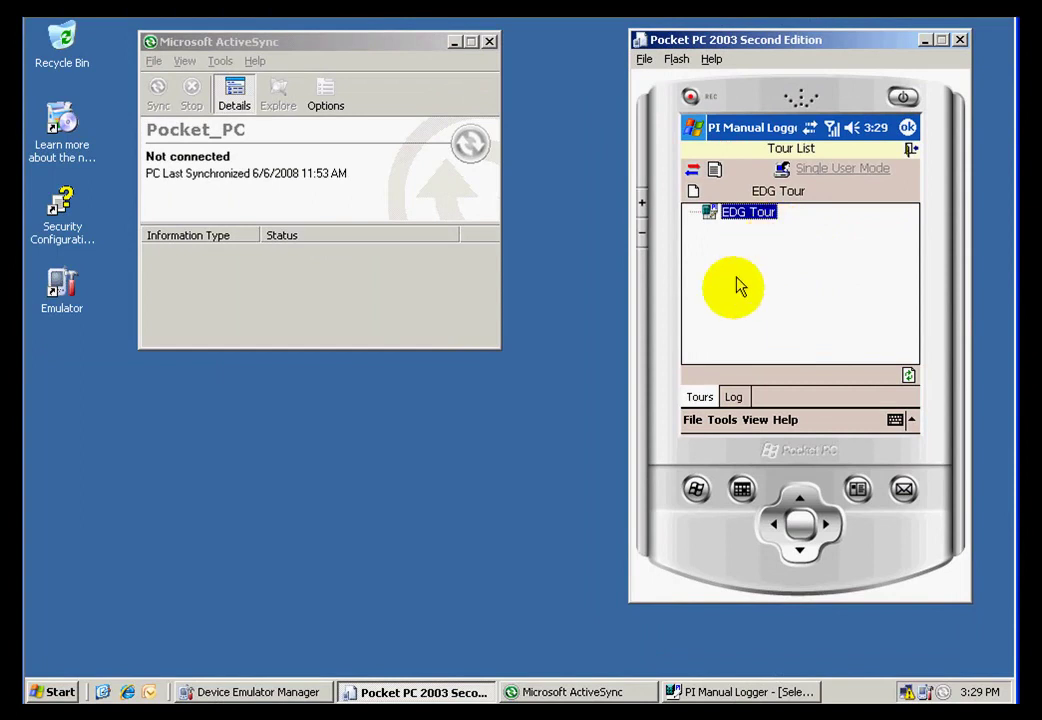
Refresh the desktop run list and select the Completed 4:13:11 PM EDG Tour run.
{"action": "left_click", "coordinate": [703, 694]}
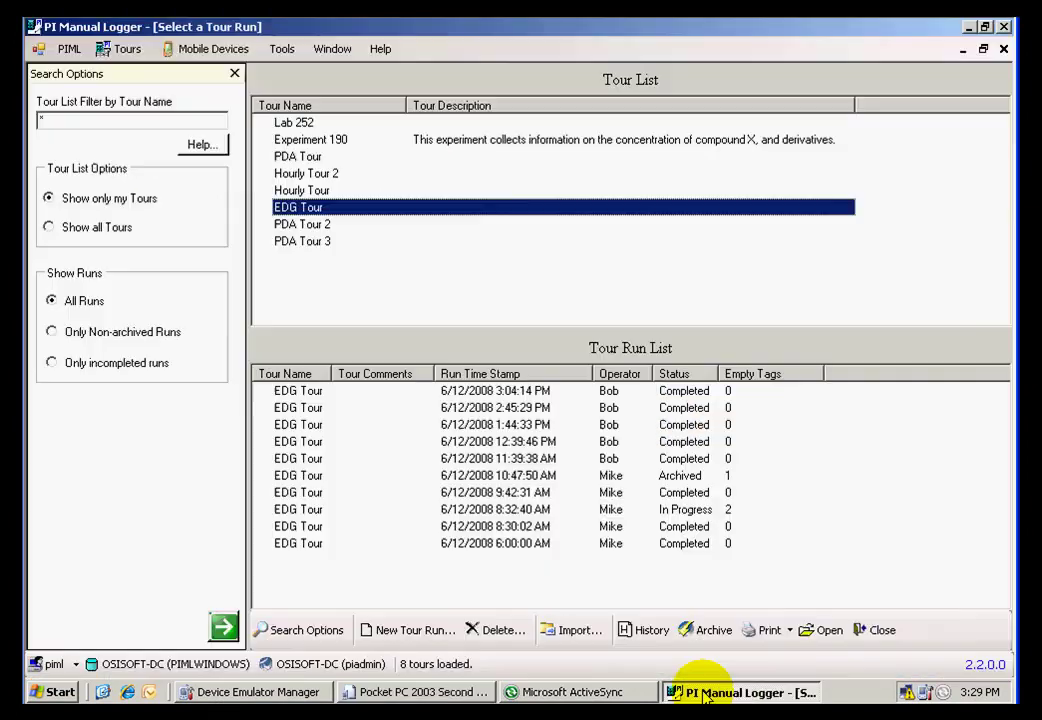
{"action": "left_click", "coordinate": [224, 626]}
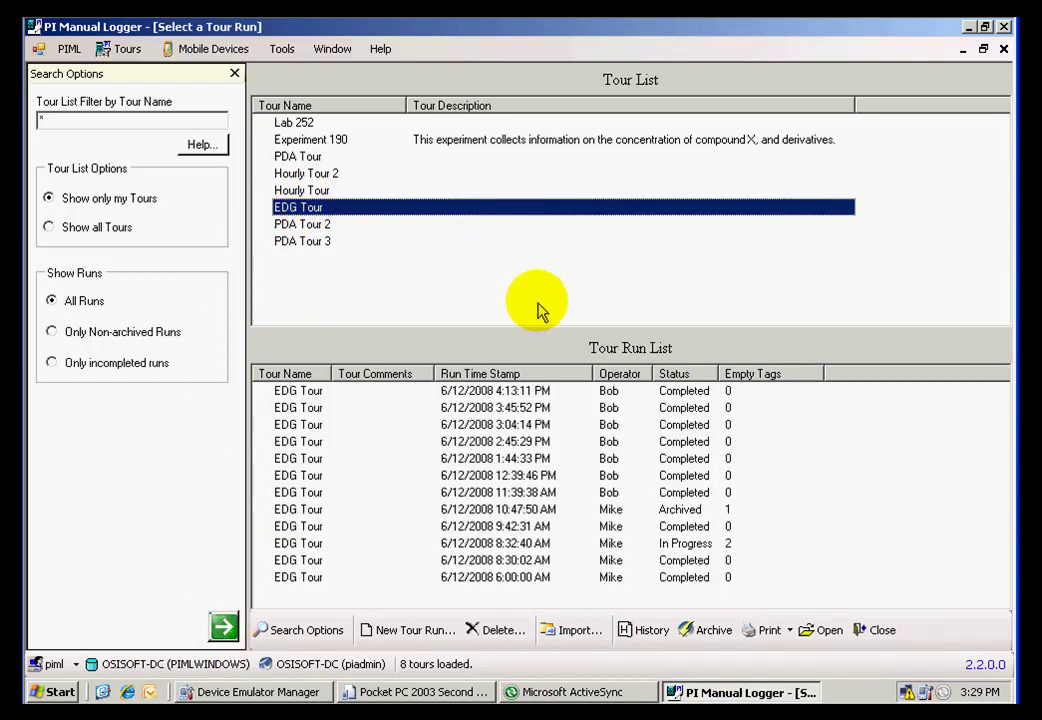
{"action": "left_click", "coordinate": [521, 393]}
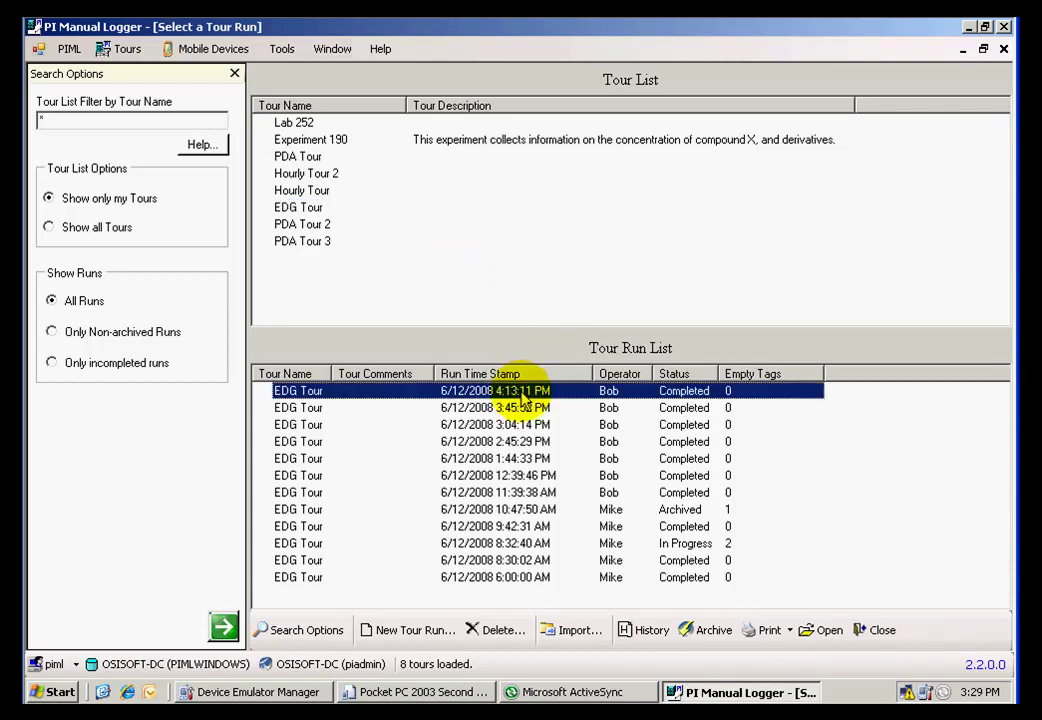